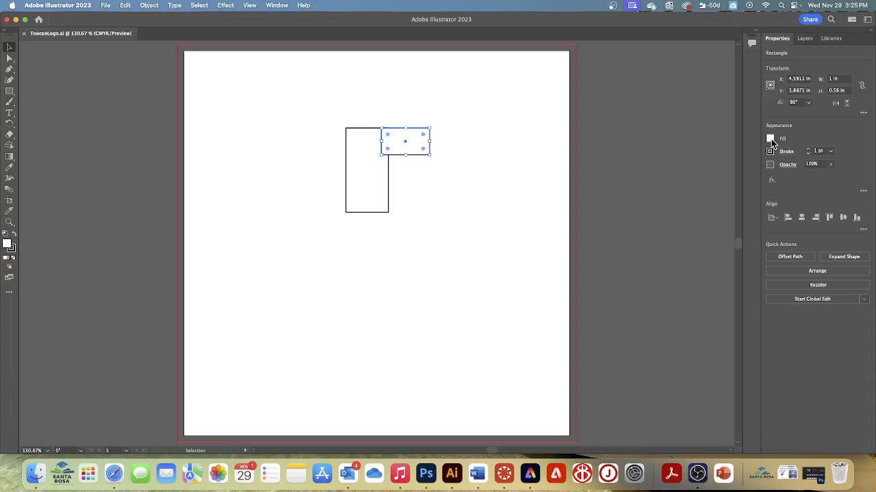
Step: Give the small horizontal rectangle a green swatch fill and set its stroke to None
{"action": "left_click", "coordinate": [770, 139]}
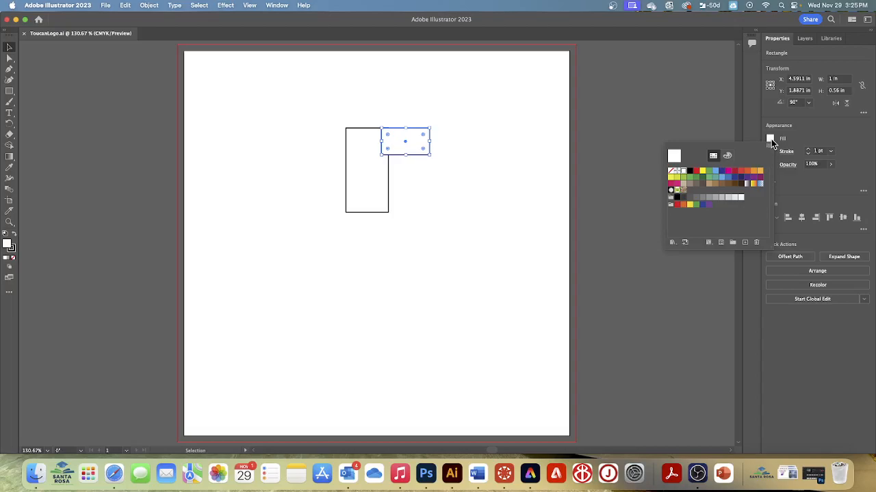
{"action": "left_click", "coordinate": [690, 184]}
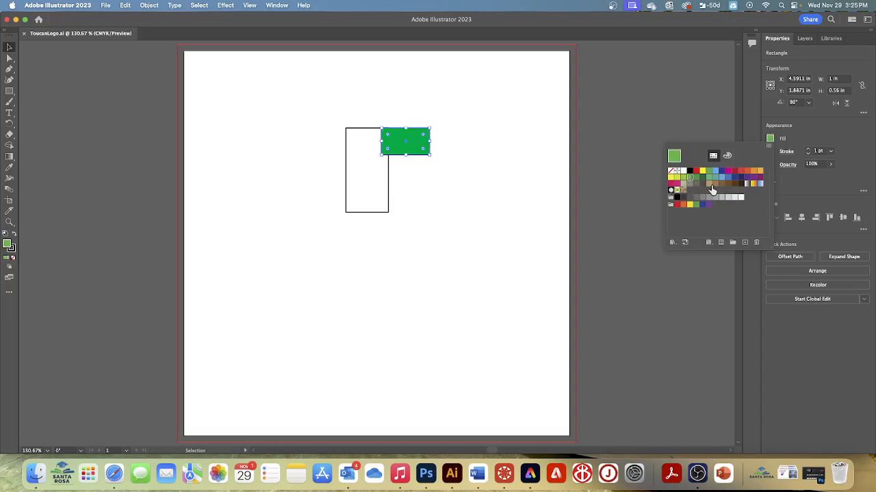
{"action": "left_click", "coordinate": [783, 184]}
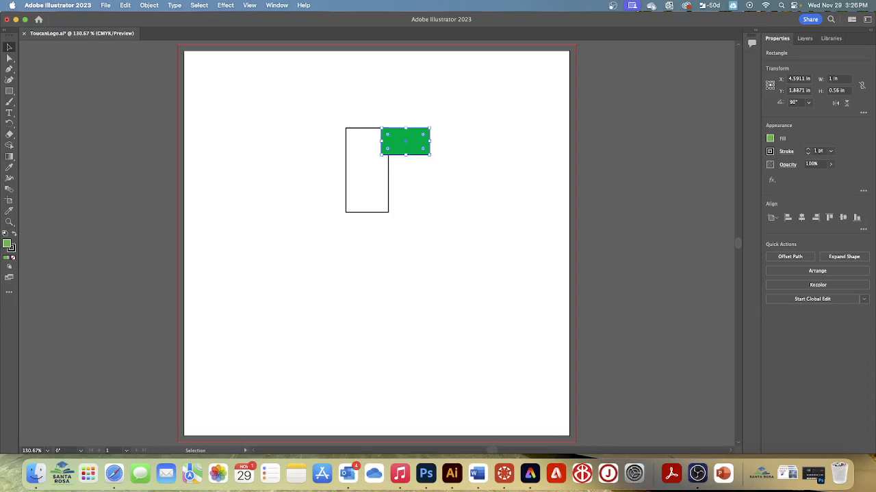
{"action": "left_click", "coordinate": [770, 152]}
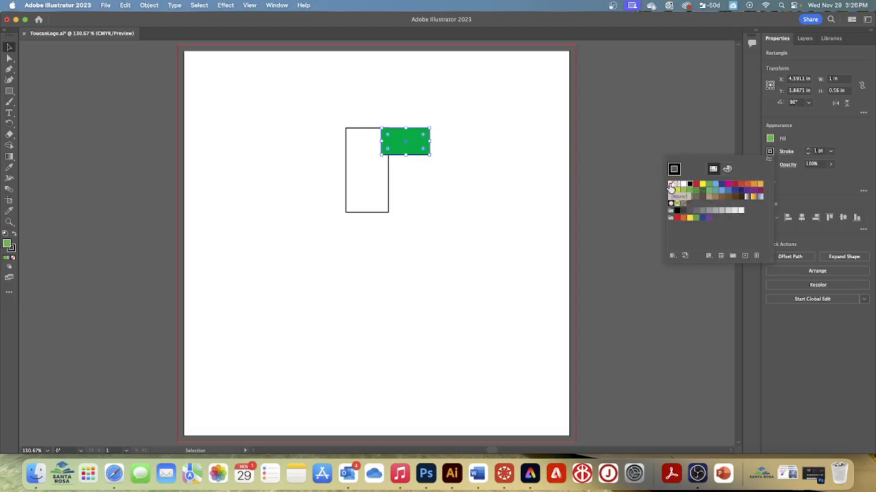
{"action": "left_click", "coordinate": [671, 187]}
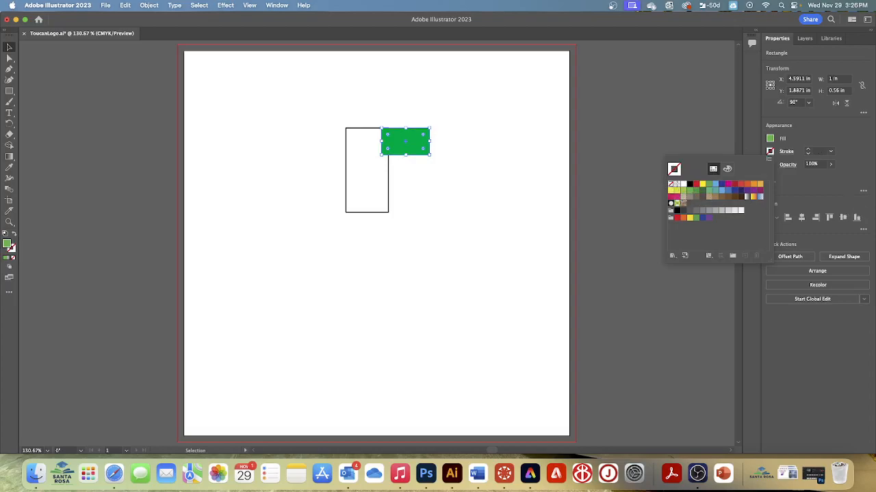
{"action": "left_click", "coordinate": [830, 175]}
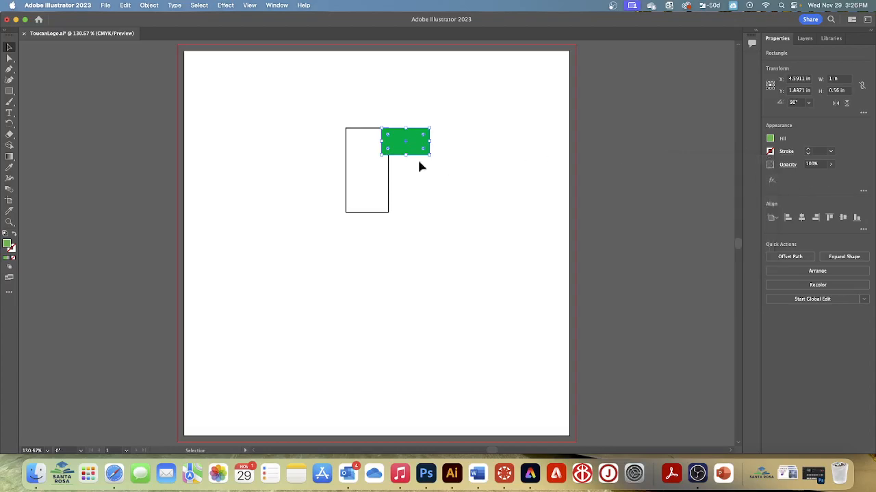
Step: Fill the tall vertical rectangle with black, set its stroke to None, and deselect it
{"action": "left_click", "coordinate": [362, 178]}
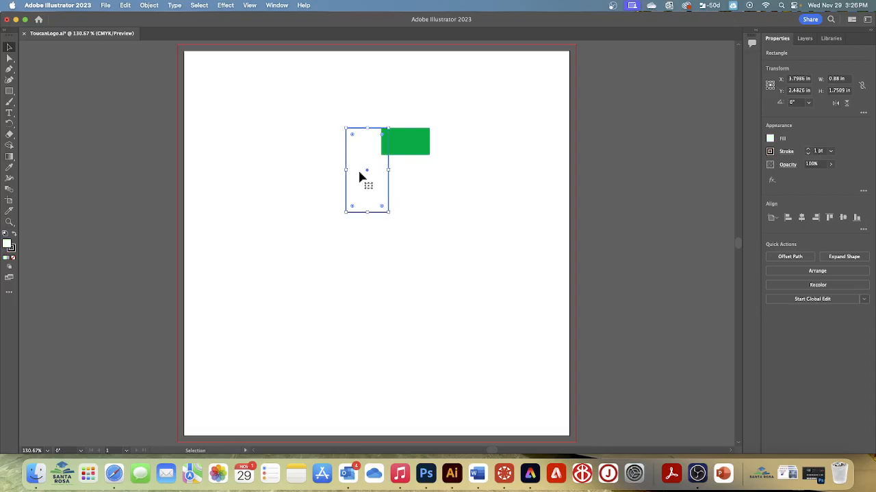
{"action": "left_click", "coordinate": [771, 141]}
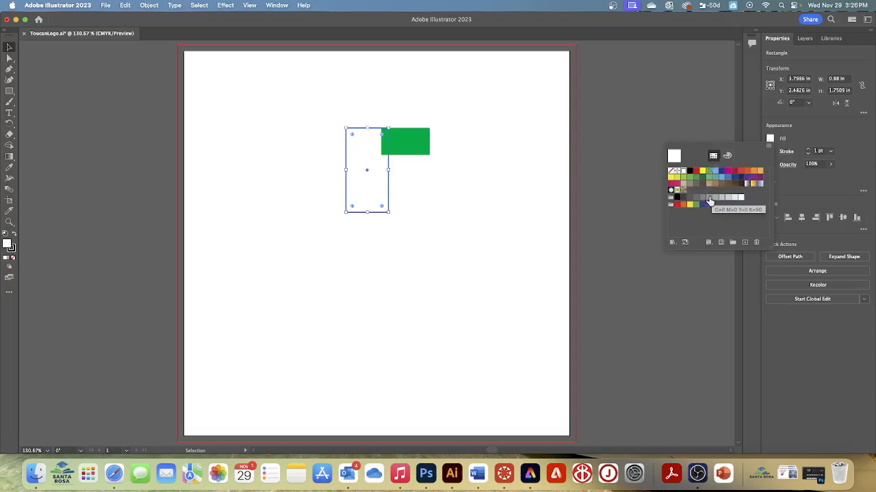
{"action": "left_click", "coordinate": [689, 171]}
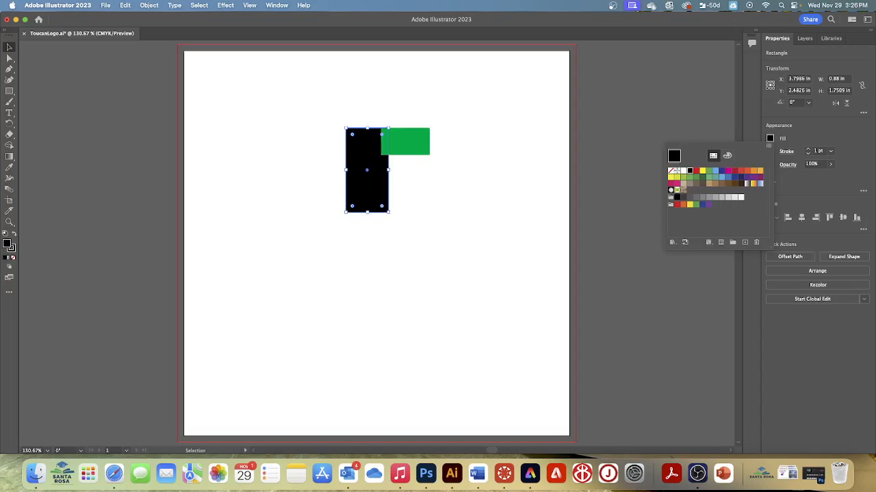
{"action": "key", "text": "Escape"}
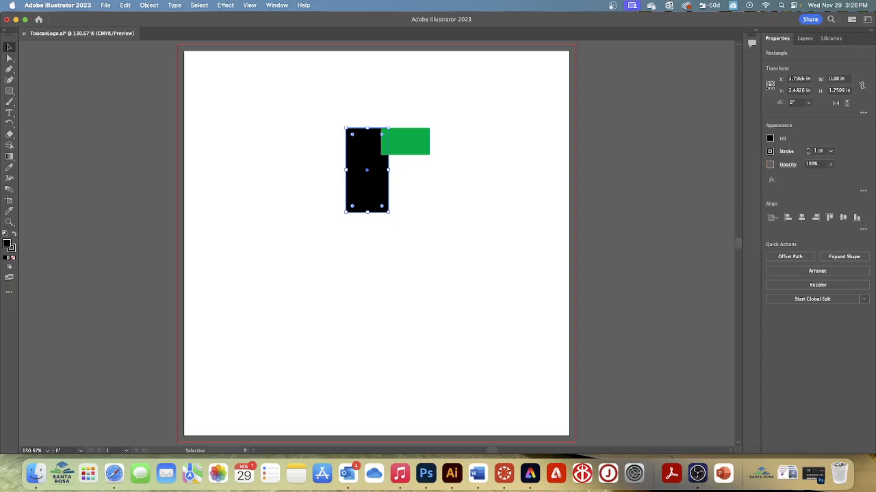
{"action": "left_click", "coordinate": [769, 152]}
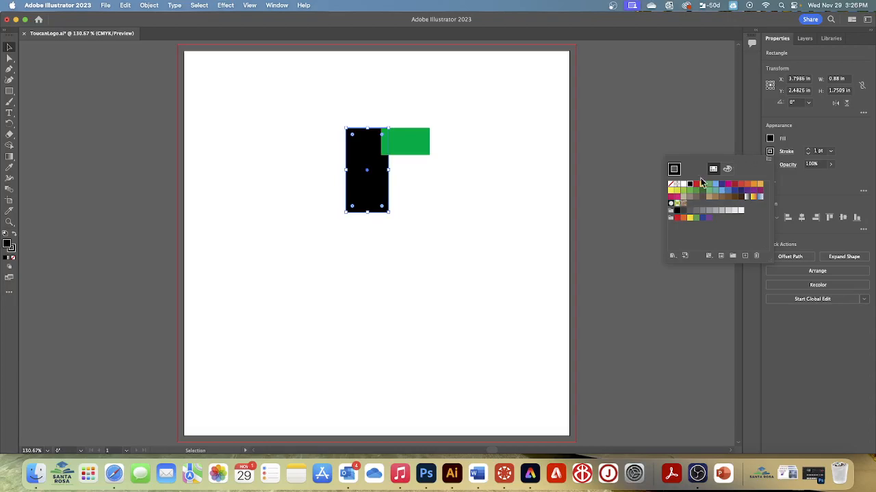
{"action": "left_click", "coordinate": [671, 185]}
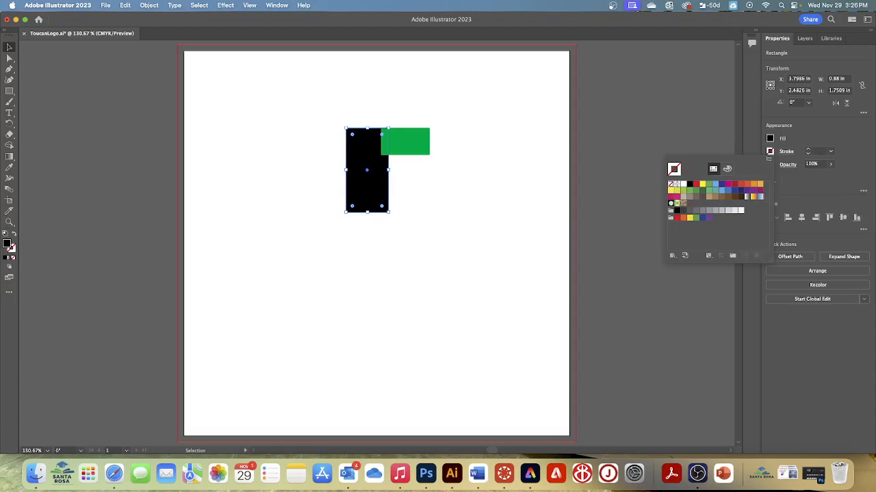
{"action": "left_click", "coordinate": [701, 150]}
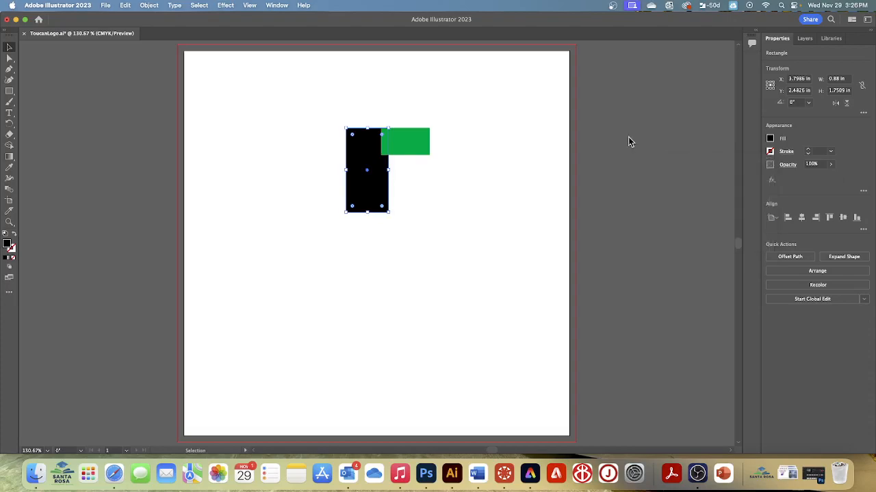
{"action": "left_click", "coordinate": [200, 5]}
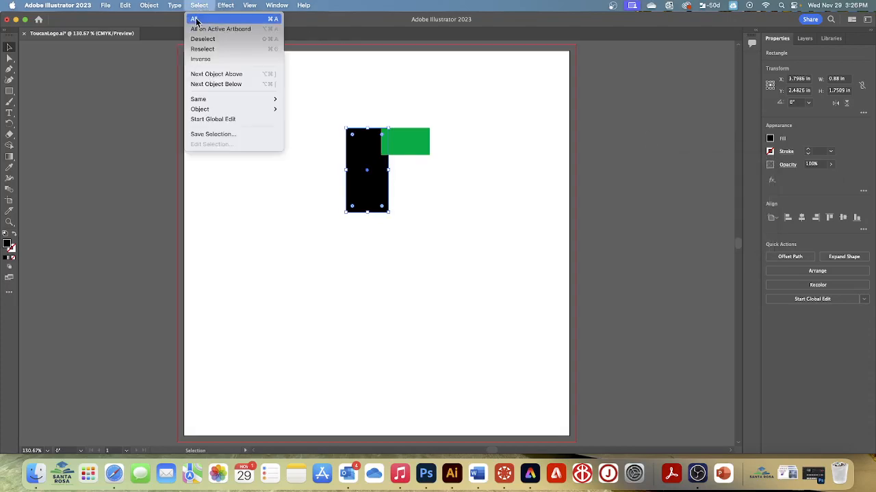
{"action": "left_click", "coordinate": [198, 40]}
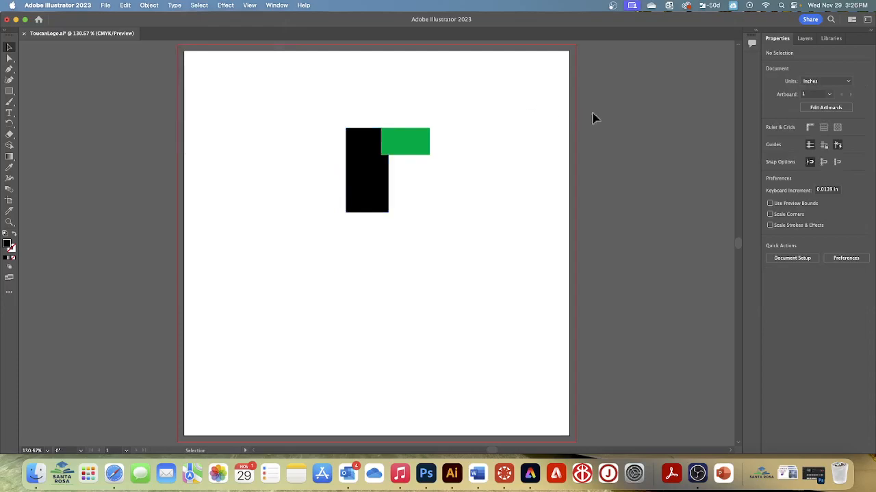
Step: Select the tall black rectangle and zoom in on the artwork to 400%
{"action": "left_click", "coordinate": [374, 187]}
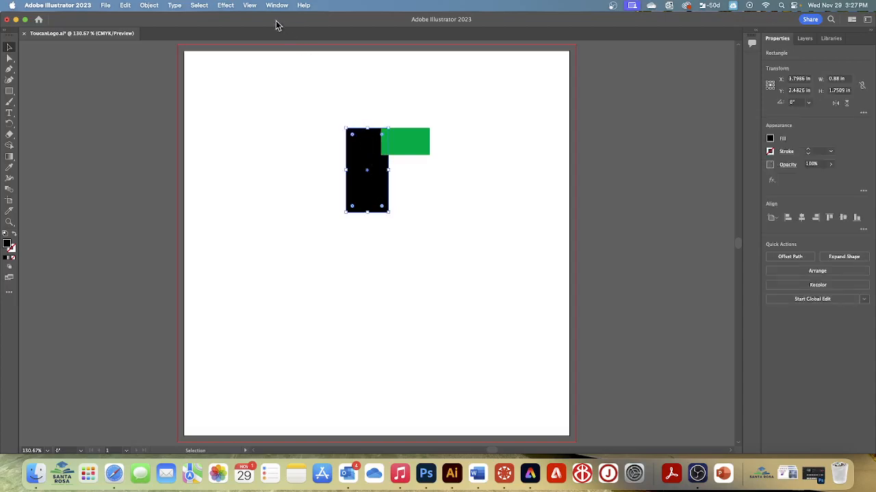
{"action": "left_click", "coordinate": [250, 6]}
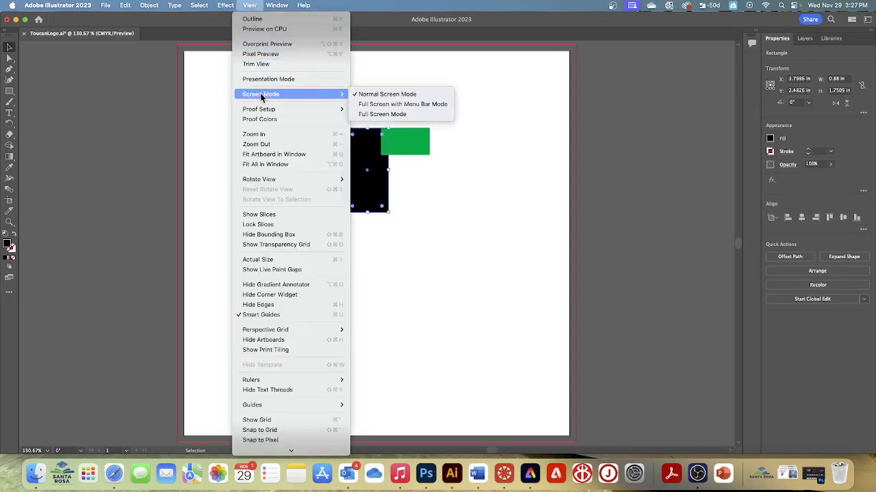
{"action": "left_click", "coordinate": [256, 135]}
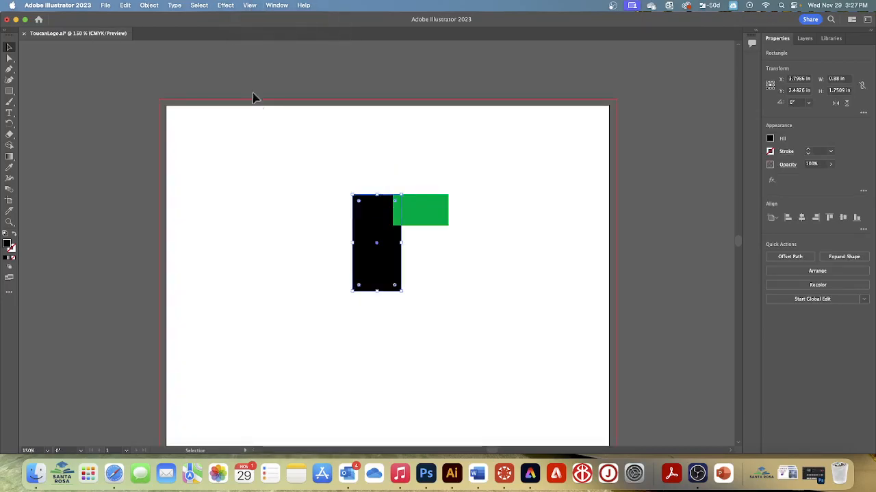
{"action": "left_click", "coordinate": [249, 6]}
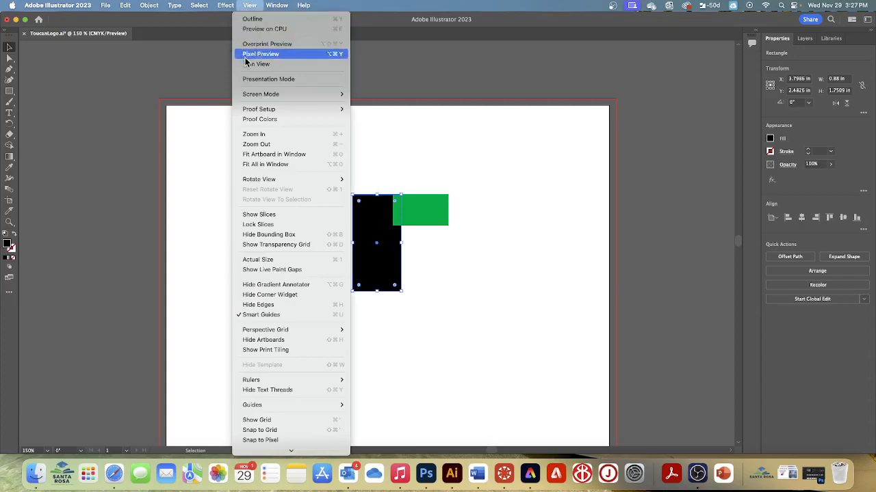
{"action": "left_click", "coordinate": [259, 138]}
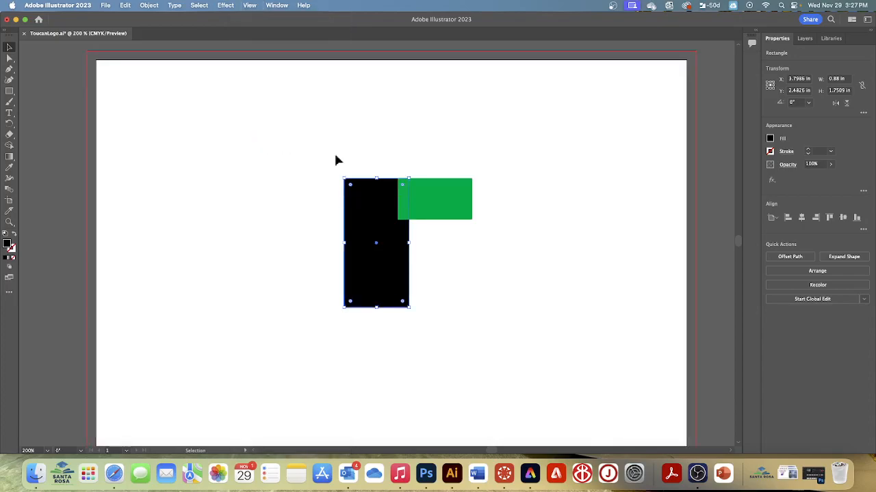
{"action": "left_click", "coordinate": [249, 6]}
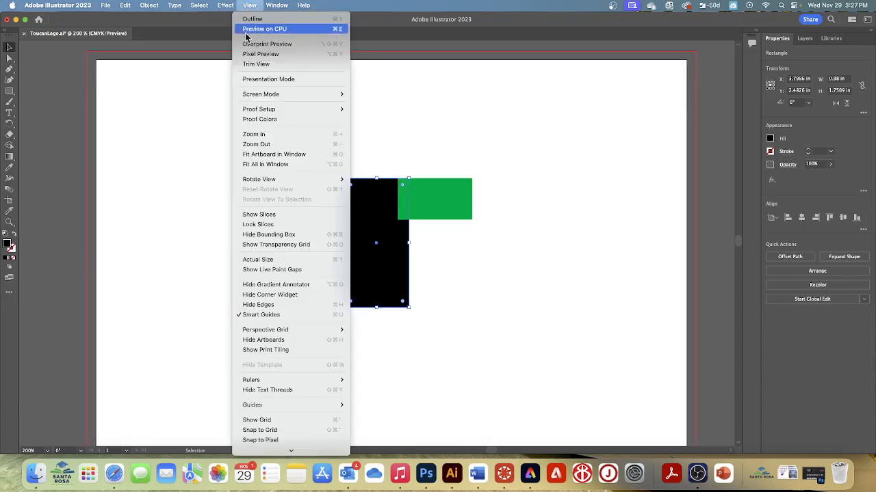
{"action": "left_click", "coordinate": [255, 136]}
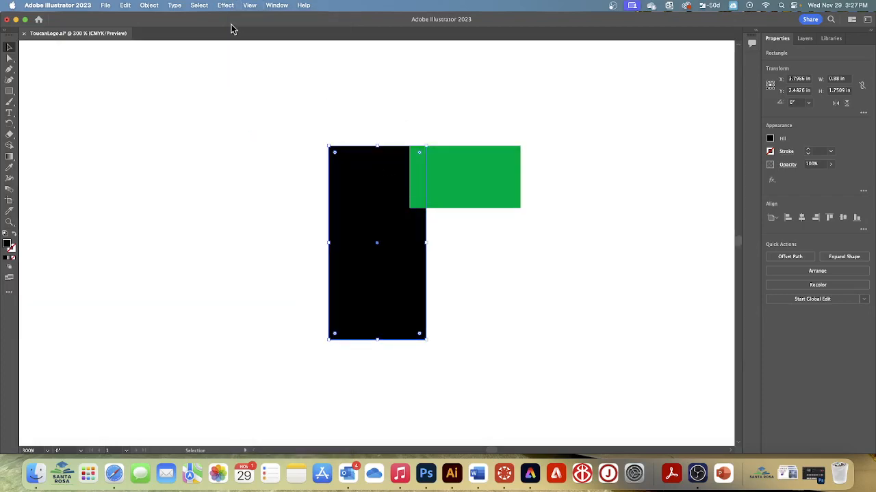
{"action": "left_click", "coordinate": [249, 6]}
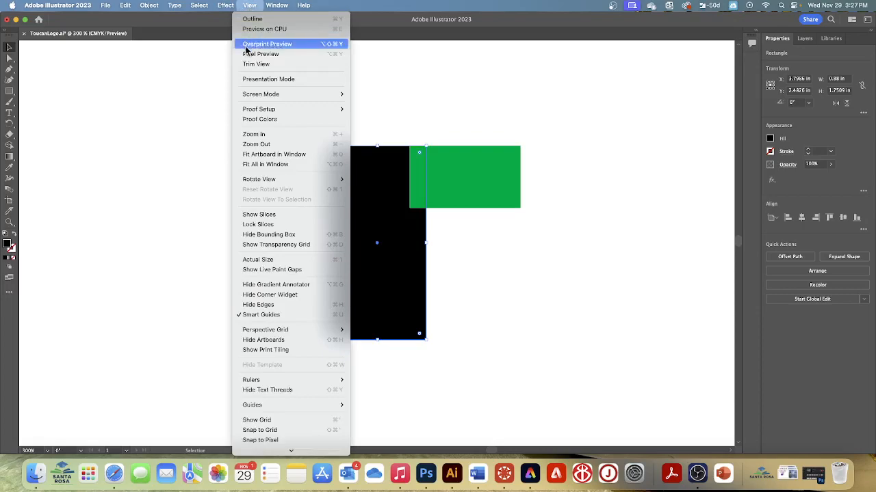
{"action": "left_click", "coordinate": [257, 135]}
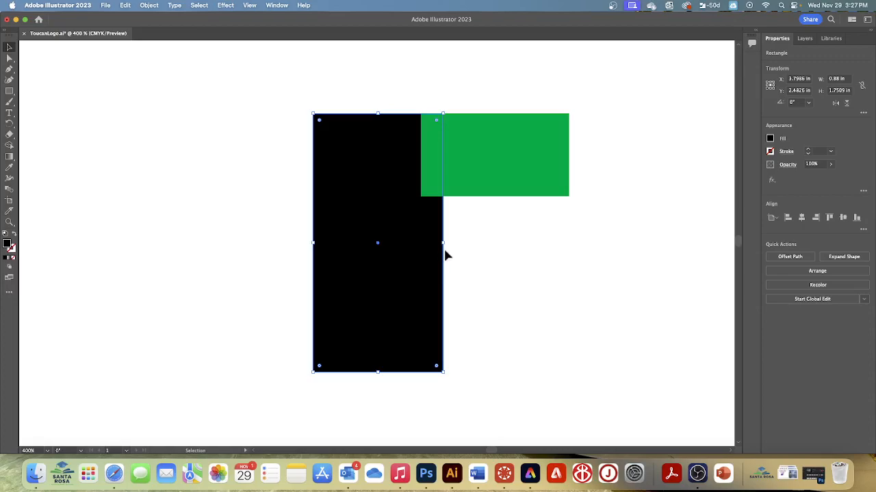
{"action": "scroll", "coordinate": [342, 163], "scroll_direction": "down", "scroll_amount": 1}
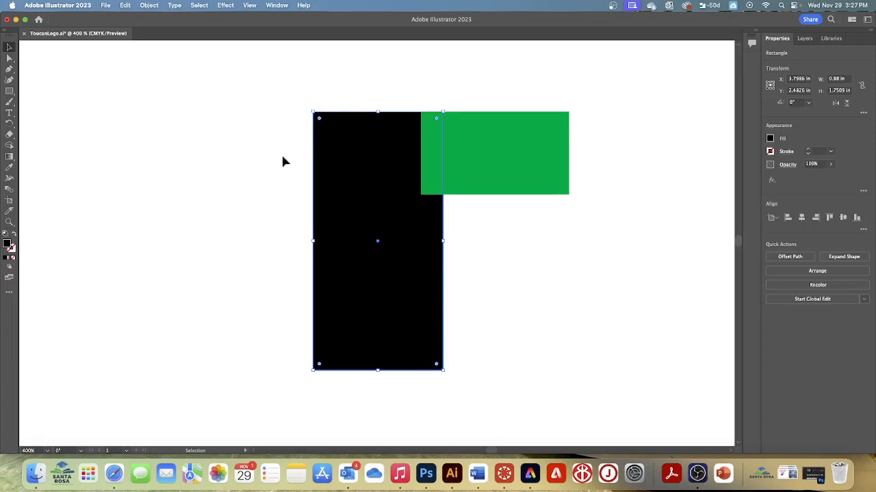
Step: Launch the Screen Cursor app and minimize its settings window to return to the artwork
{"action": "left_click", "coordinate": [87, 475]}
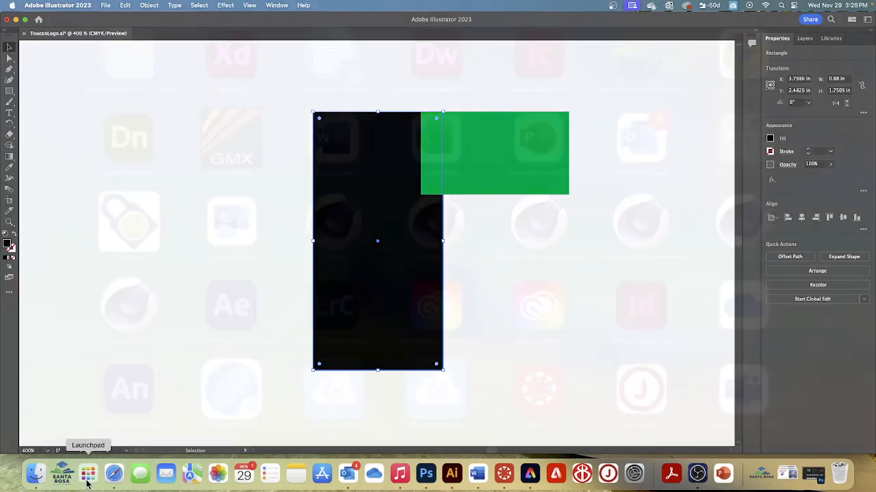
{"action": "scroll", "coordinate": [563, 334], "scroll_direction": "down", "scroll_amount": 1}
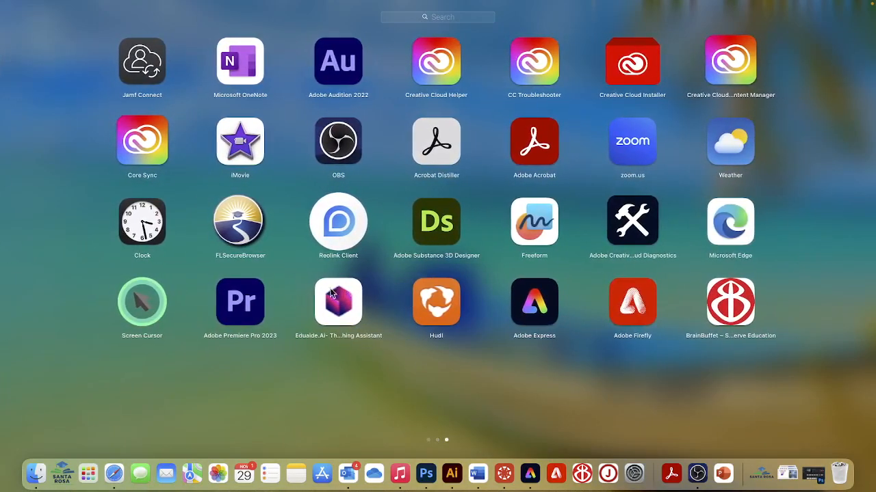
{"action": "left_click", "coordinate": [140, 302]}
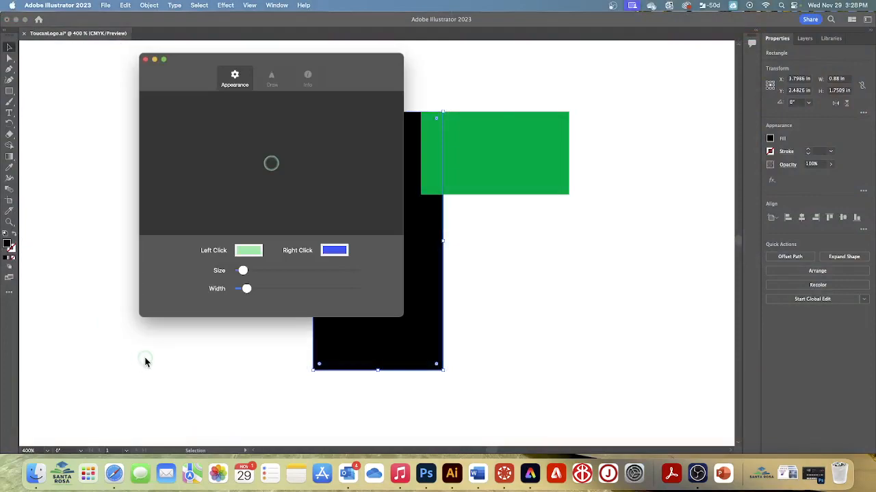
{"action": "left_click", "coordinate": [154, 61]}
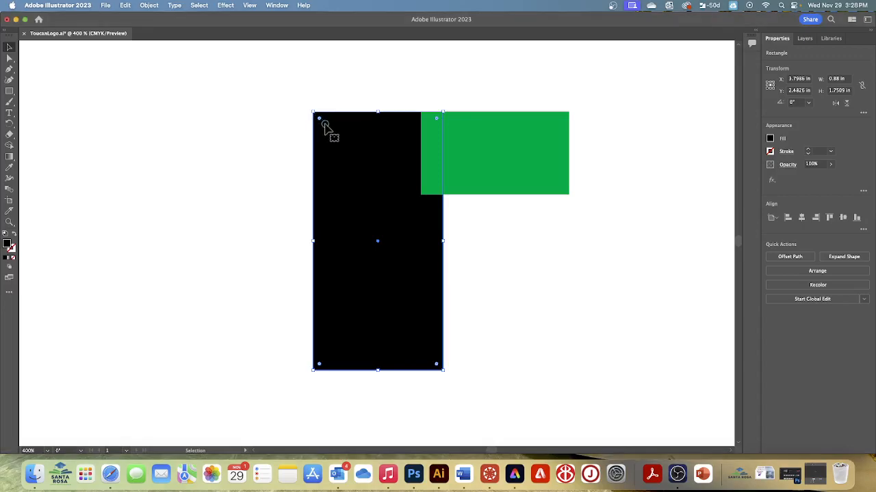
Step: Try fully rounded ends on the black rectangle, reduce all four corners to a slight rounding, and deselect it
{"action": "left_click_drag", "start_coordinate": [320, 120], "coordinate": [323, 123]}
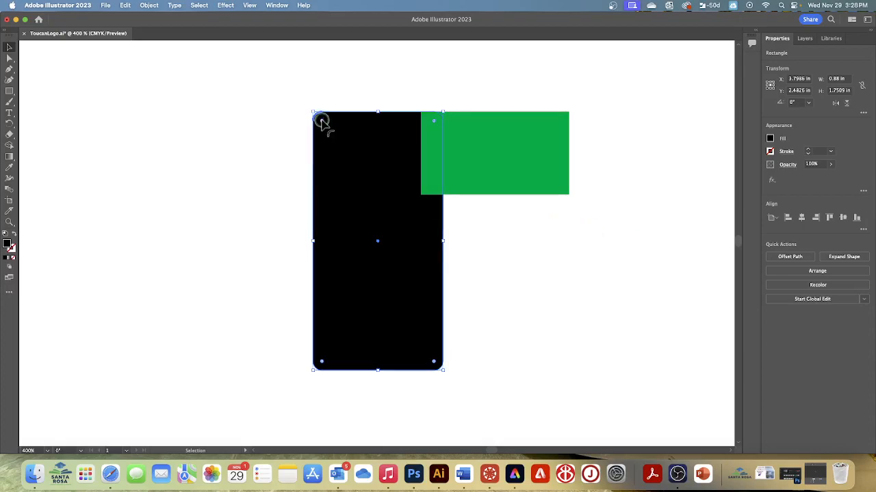
{"action": "left_click_drag", "start_coordinate": [321, 121], "coordinate": [391, 207]}
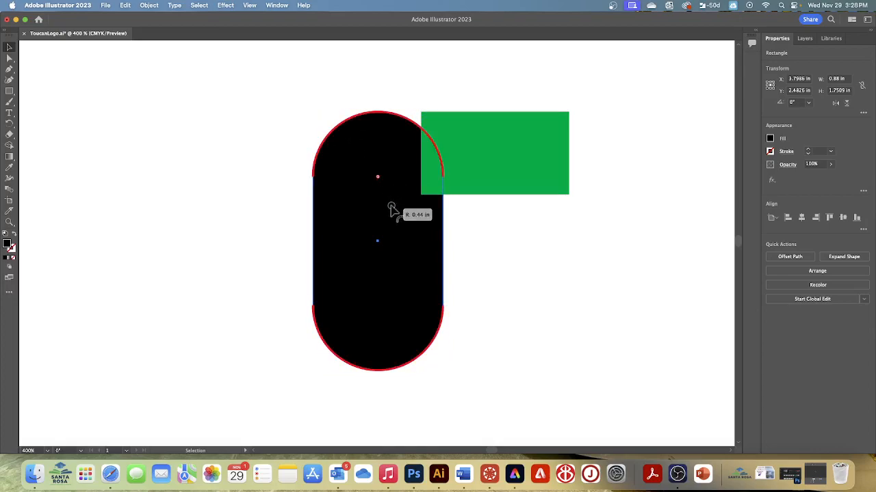
{"action": "left_click_drag", "start_coordinate": [391, 208], "coordinate": [320, 118]}
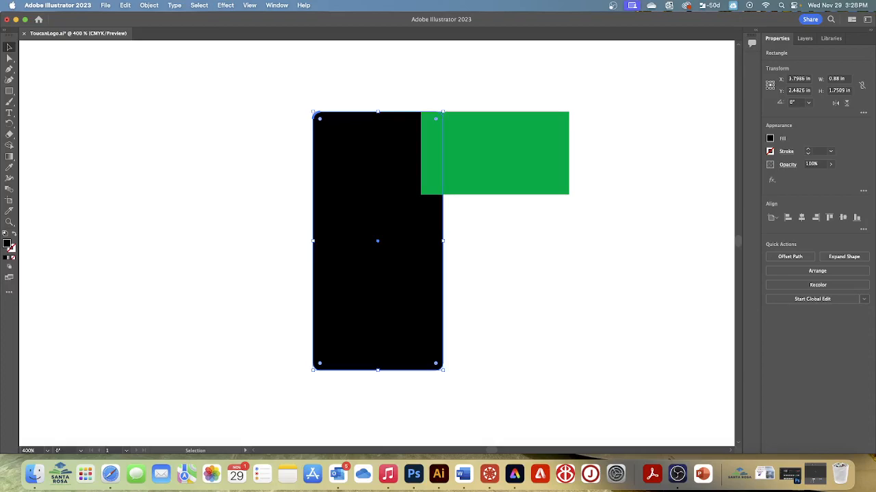
{"action": "left_click", "coordinate": [458, 179]}
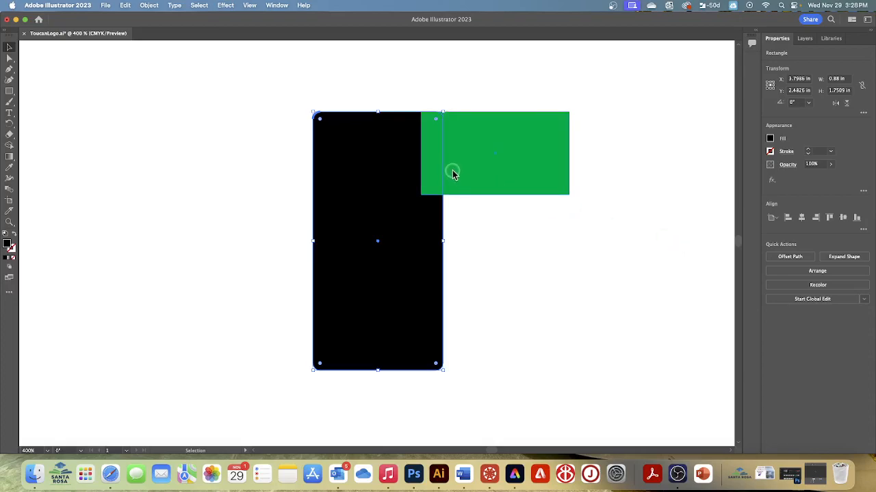
Step: Slightly round all four corners of the green rectangle to match the black one, and save the document
{"action": "left_click", "coordinate": [512, 161]}
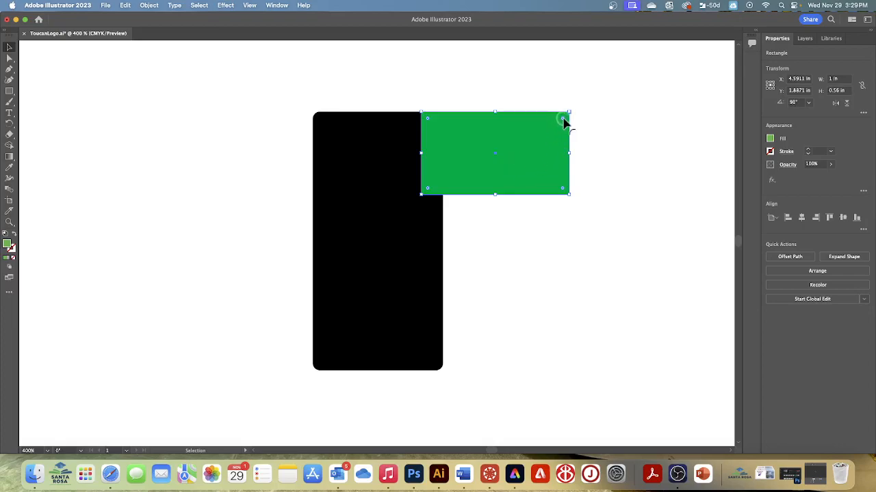
{"action": "left_click_drag", "start_coordinate": [563, 120], "coordinate": [562, 126]}
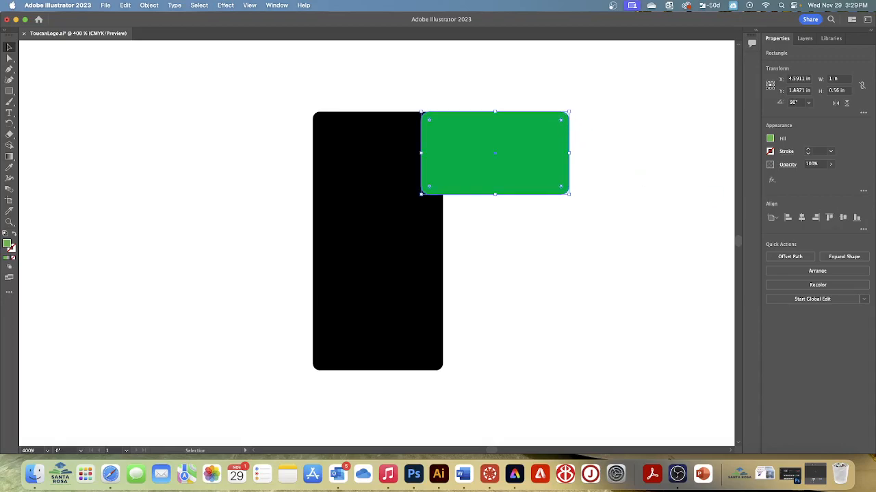
{"action": "key", "text": "super+s"}
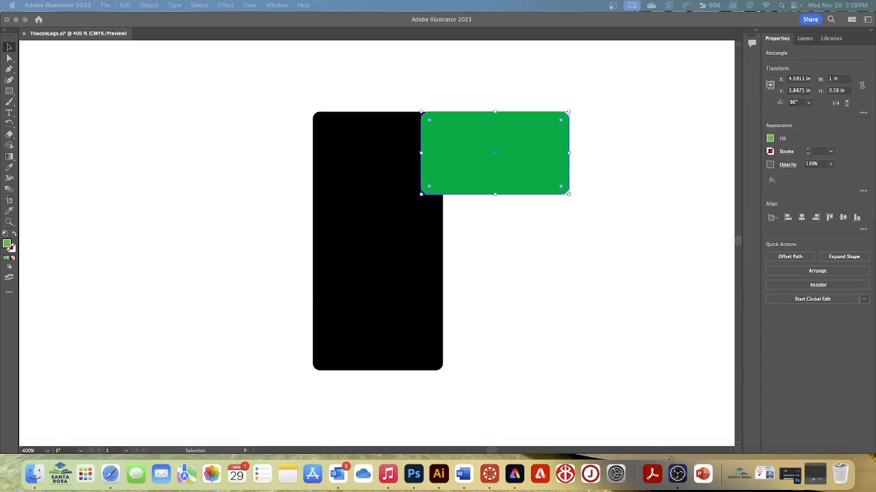
Step: Select the tall black rectangle and set all four of its linked corner radii to 0.125 in
{"action": "left_click", "coordinate": [383, 262]}
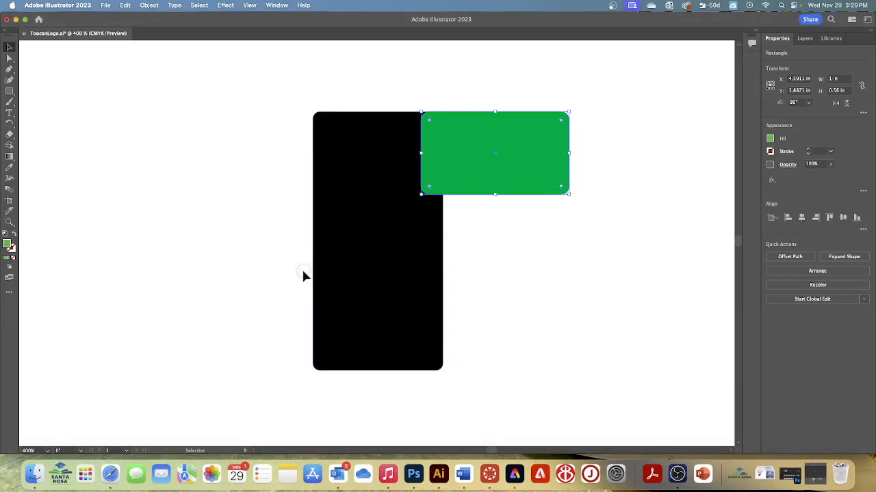
{"action": "left_click", "coordinate": [370, 264]}
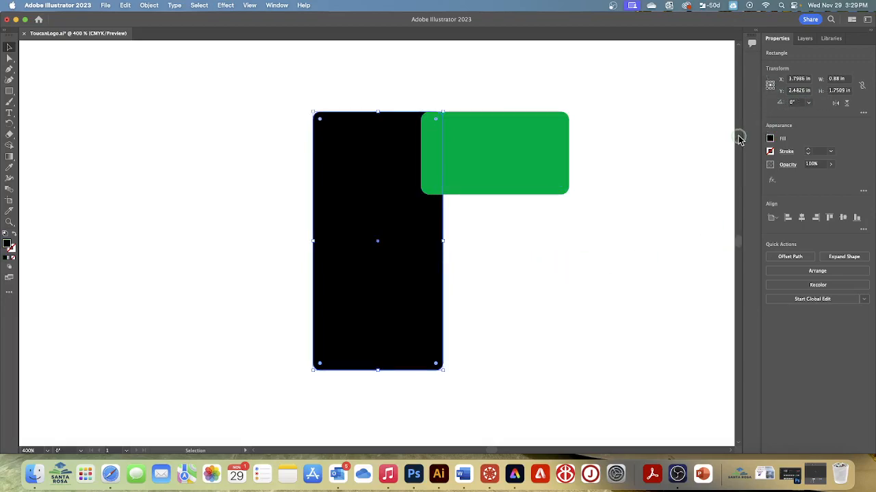
{"action": "left_click", "coordinate": [864, 115]}
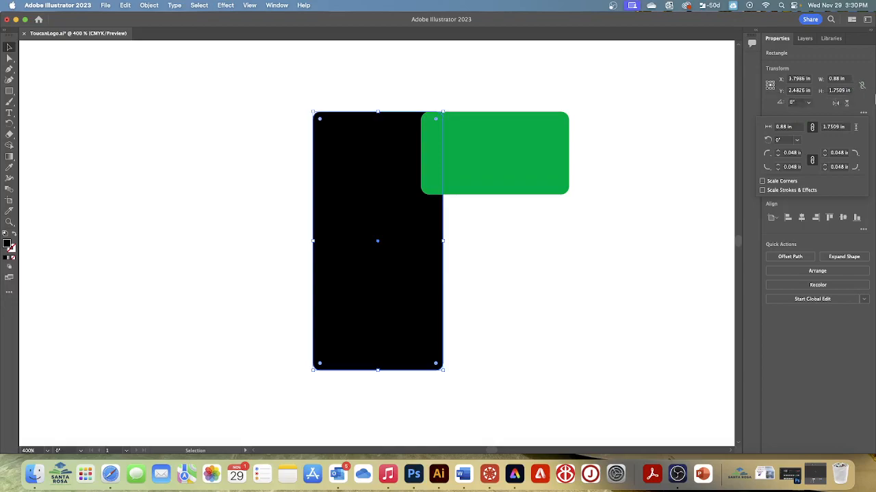
{"action": "left_click", "coordinate": [862, 86]}
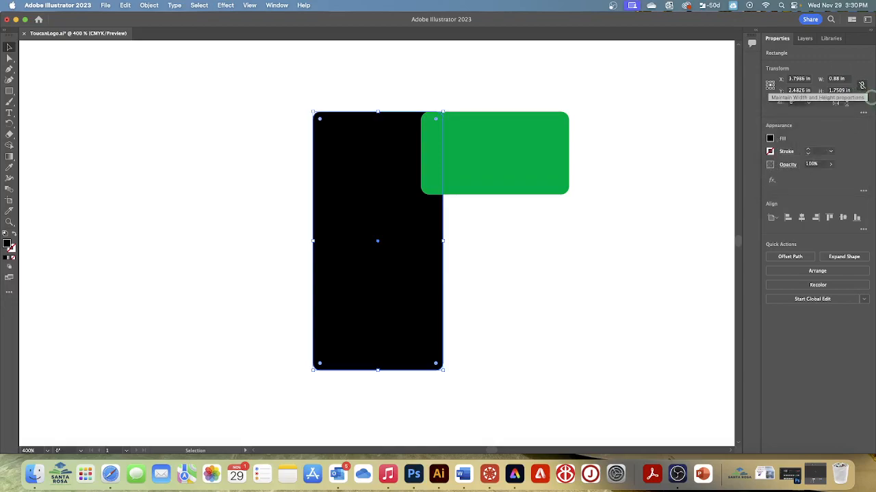
{"action": "left_click", "coordinate": [862, 86]}
{"action": "left_click", "coordinate": [859, 84]}
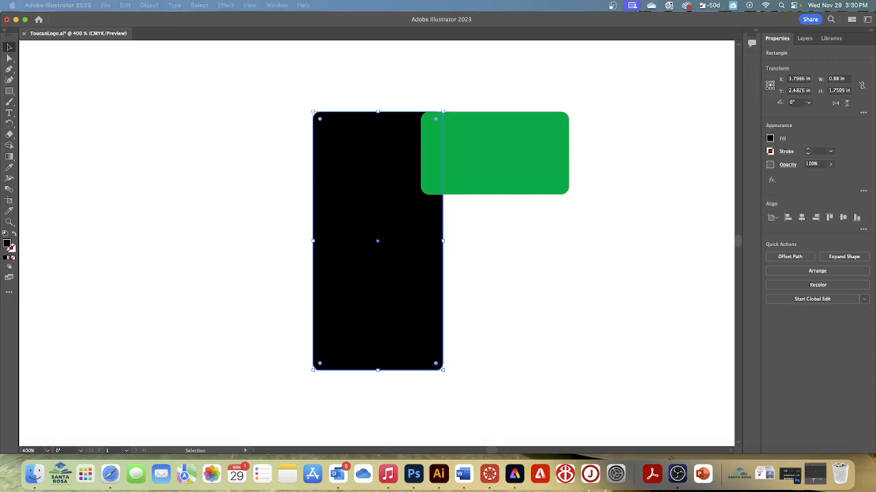
{"action": "left_click", "coordinate": [863, 113]}
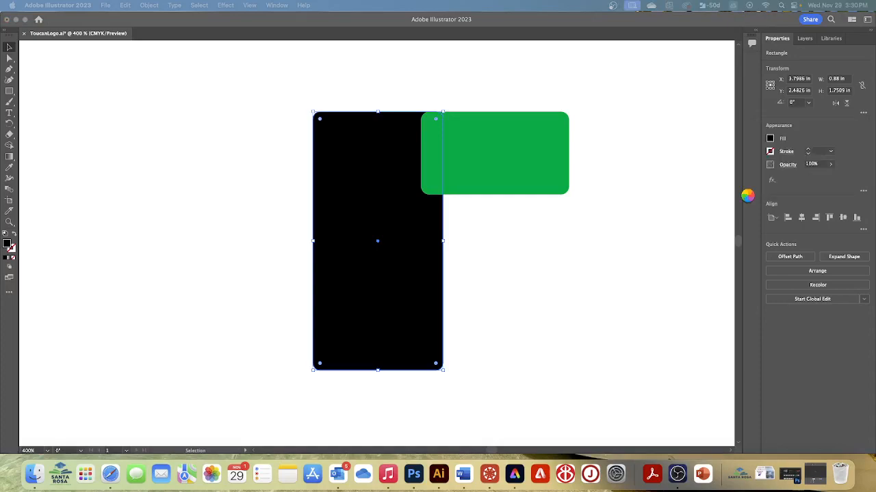
{"action": "left_click", "coordinate": [864, 115]}
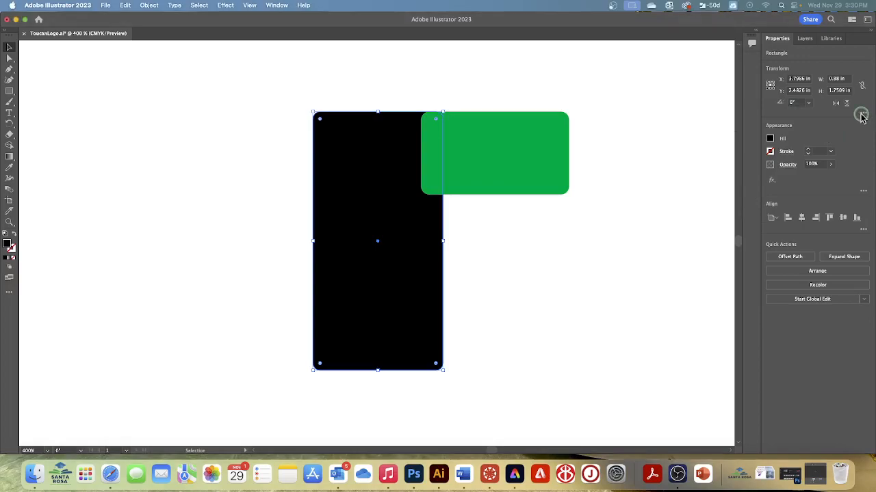
{"action": "left_click", "coordinate": [862, 115]}
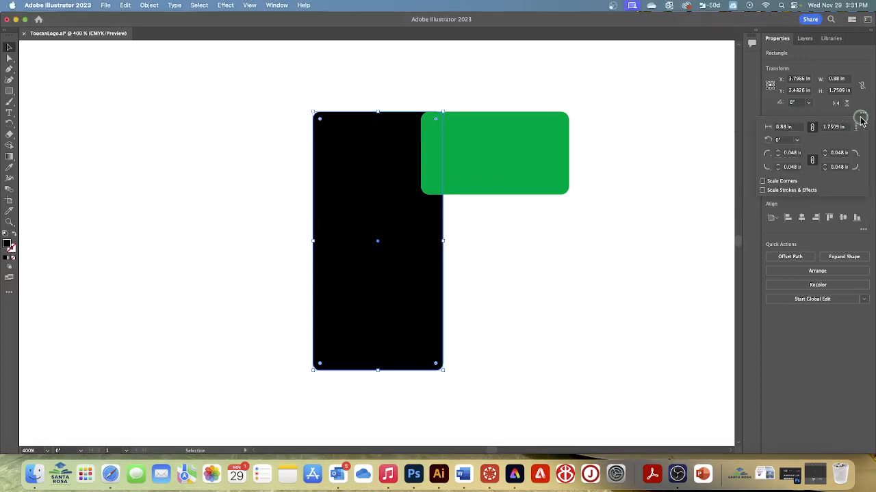
{"action": "left_click", "coordinate": [778, 157]}
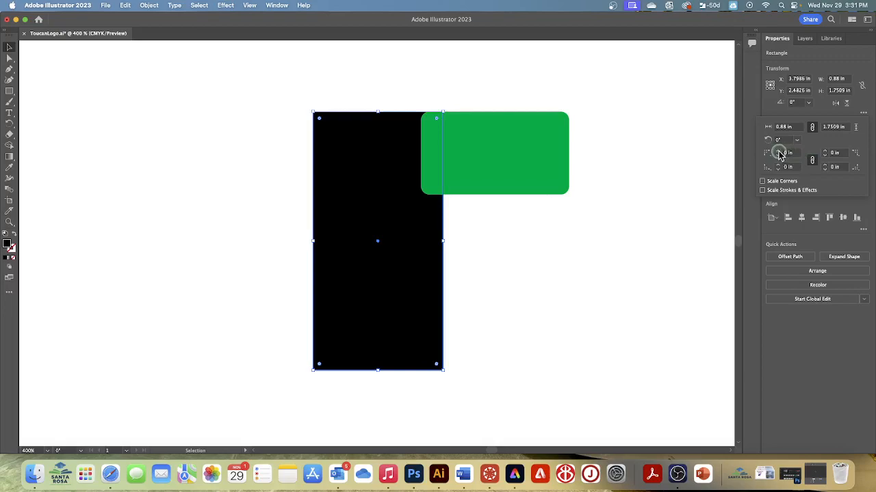
{"action": "left_click", "coordinate": [778, 152]}
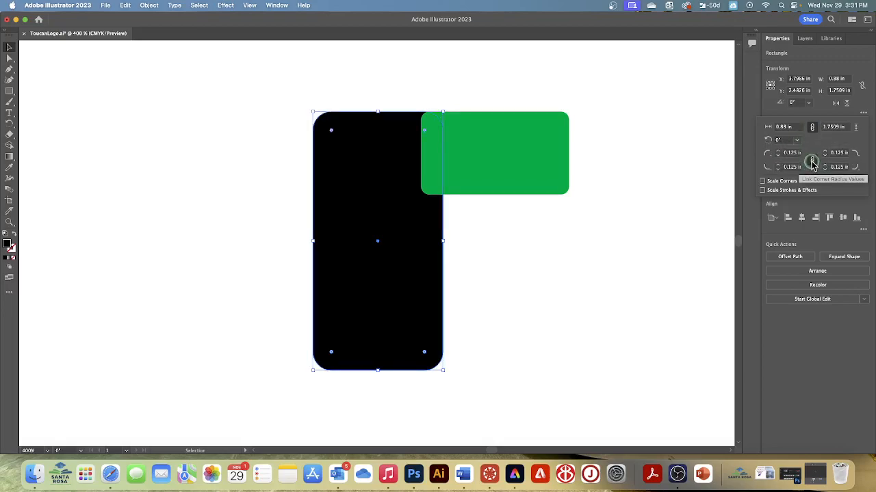
Step: Unlink the black rectangle's corner radii and set its top-left and bottom-left corners to 0 in
{"action": "left_click", "coordinate": [812, 162]}
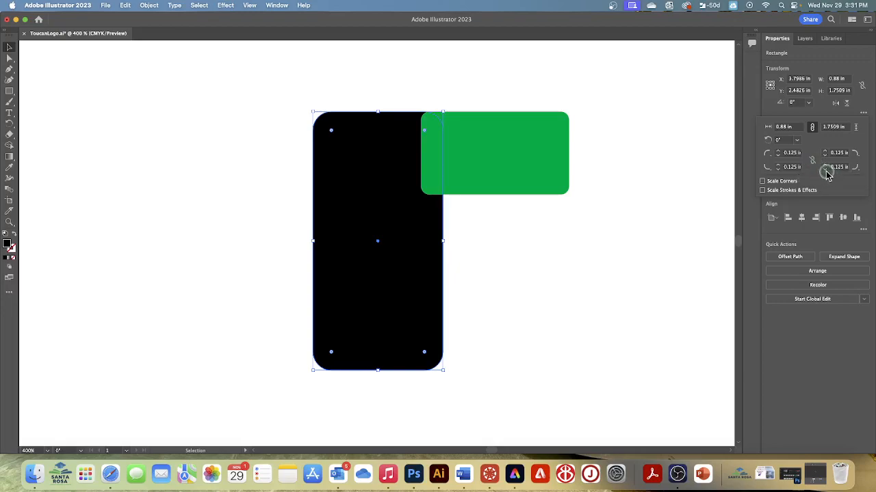
{"action": "left_click", "coordinate": [778, 156]}
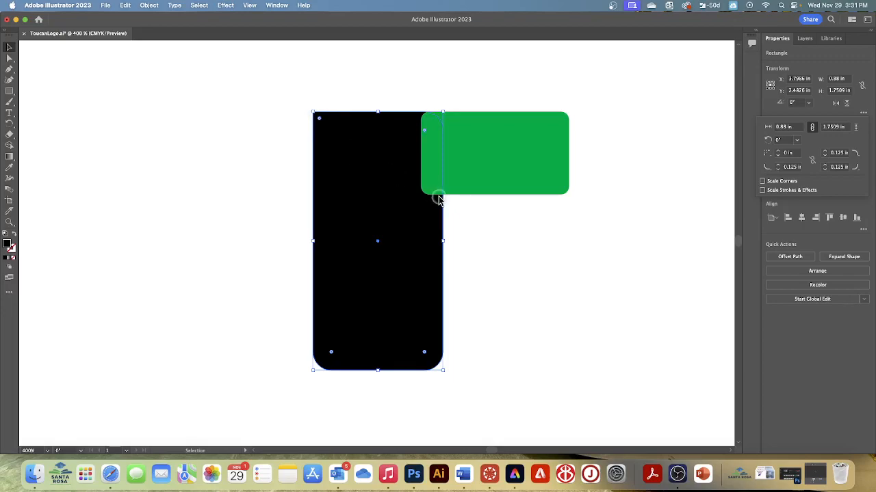
{"action": "left_click", "coordinate": [777, 169]}
Step: Try increasing the black rectangle's bottom-right corner radius in stages, up to 0.88 in
{"action": "left_click", "coordinate": [825, 166]}
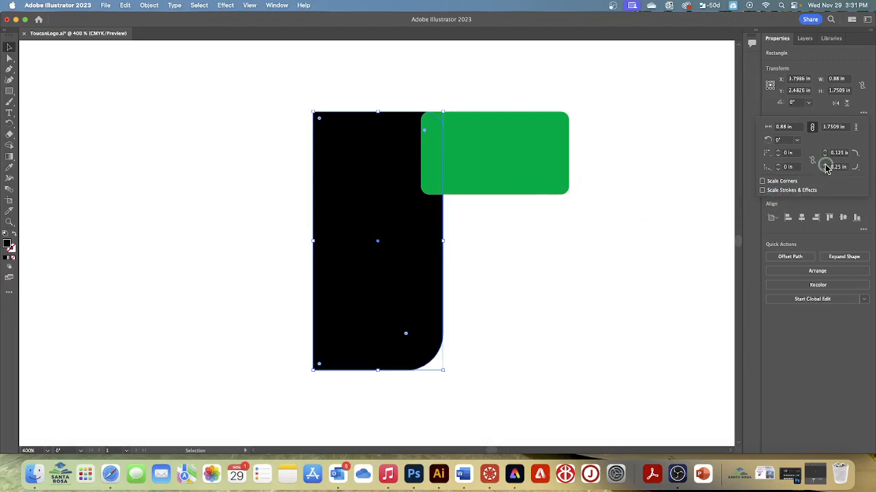
{"action": "left_click", "coordinate": [825, 167]}
{"action": "left_click", "coordinate": [826, 167]}
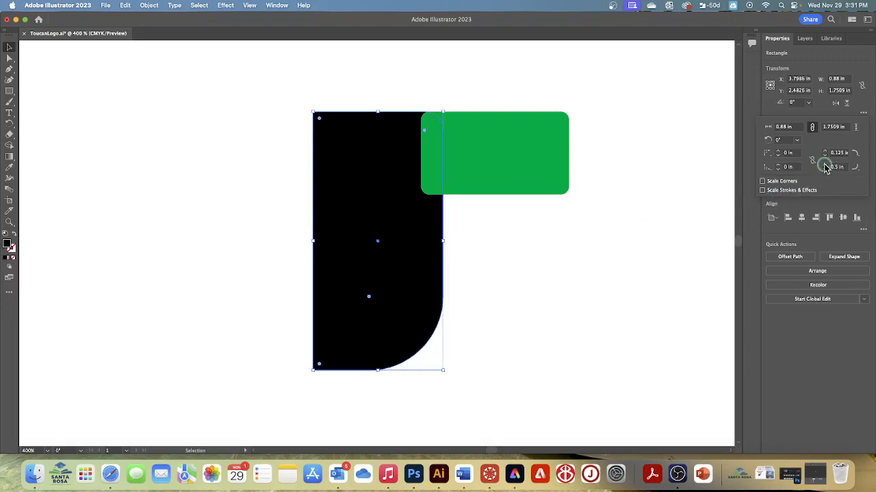
{"action": "left_click", "coordinate": [826, 167]}
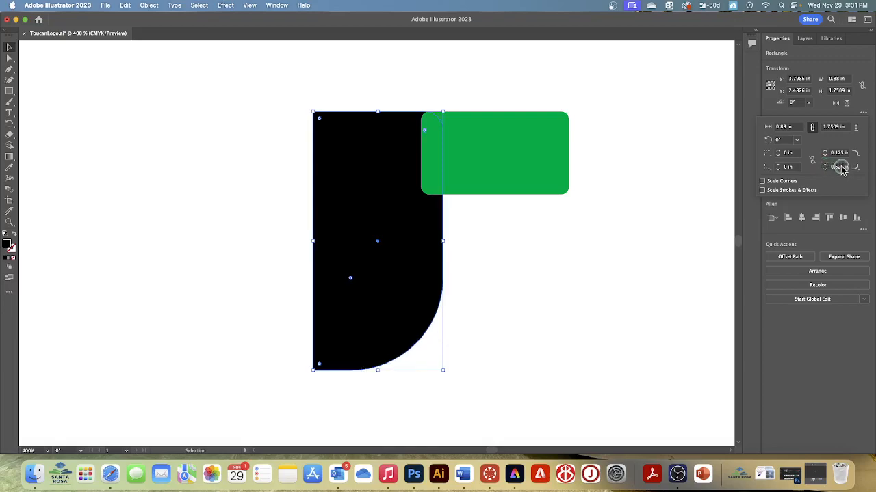
{"action": "left_click_drag", "start_coordinate": [842, 167], "coordinate": [829, 166]}
{"action": "type", "text": "0.88"}
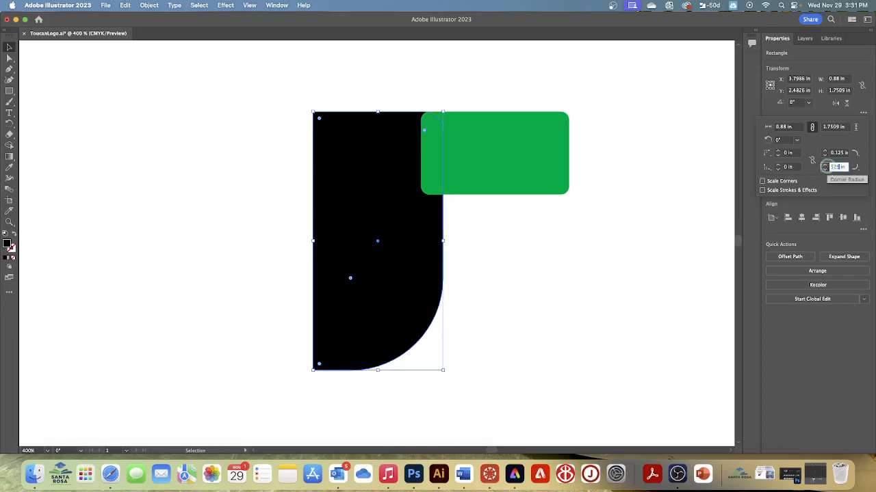
{"action": "key", "text": "Return"}
{"action": "left_click", "coordinate": [837, 226]}
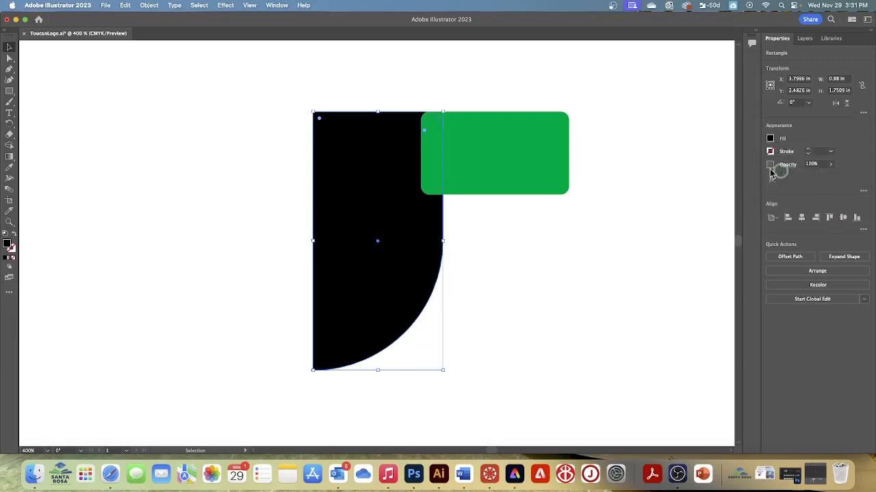
Step: Set the black rectangle's bottom-right corner radius to 0.525 in
{"action": "left_click", "coordinate": [863, 113]}
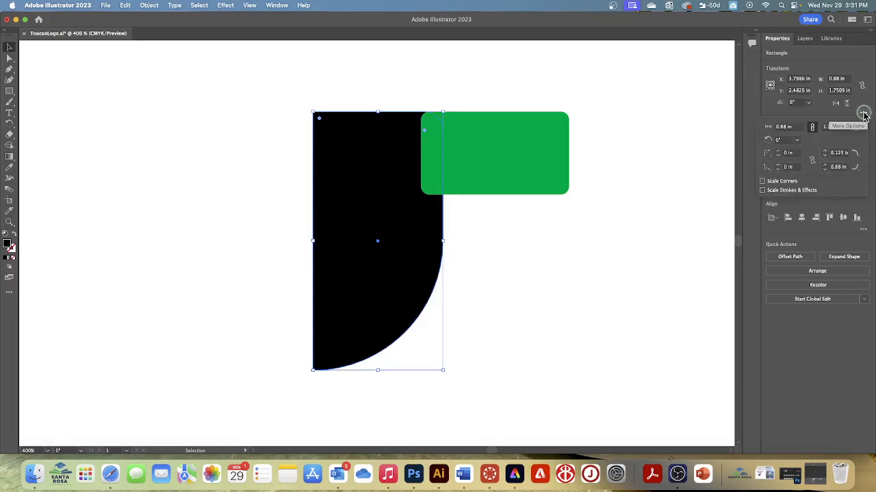
{"action": "left_click", "coordinate": [838, 167]}
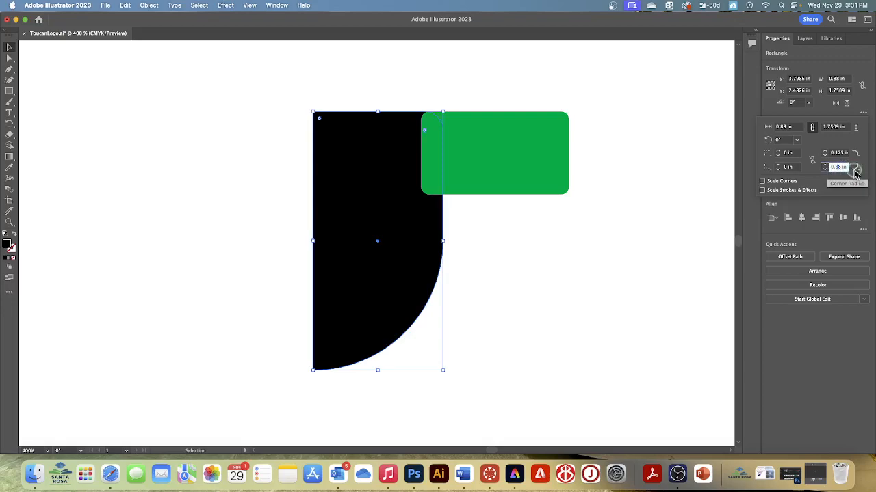
{"action": "type", "text": "0.525"}
{"action": "key", "text": "Return"}
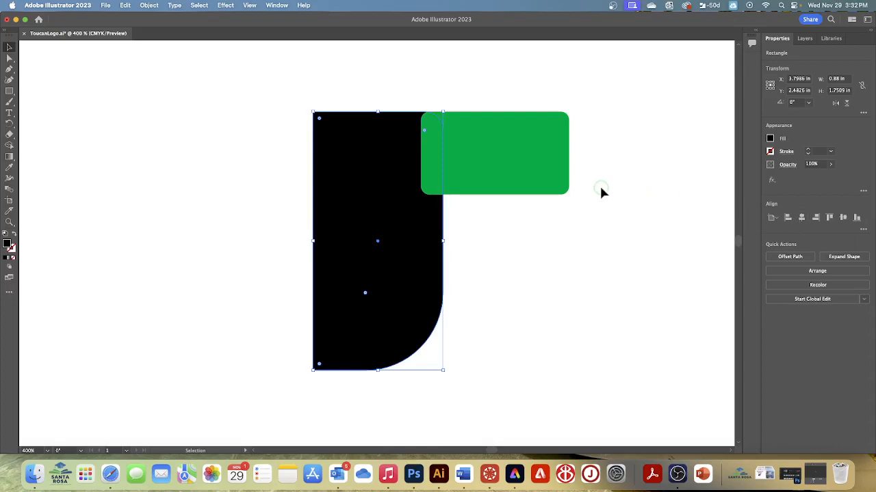
Step: Select the green rectangle and set only its top-right corner radius to 0.125 in
{"action": "left_click", "coordinate": [513, 161]}
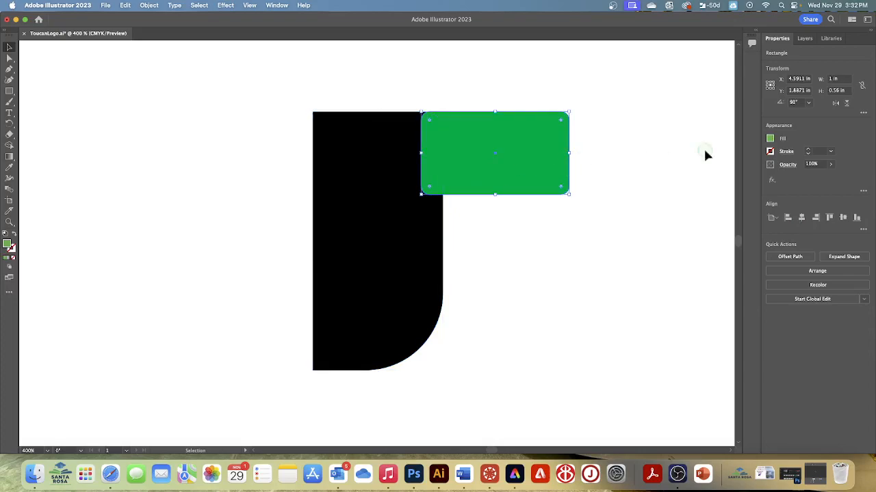
{"action": "left_click", "coordinate": [863, 112]}
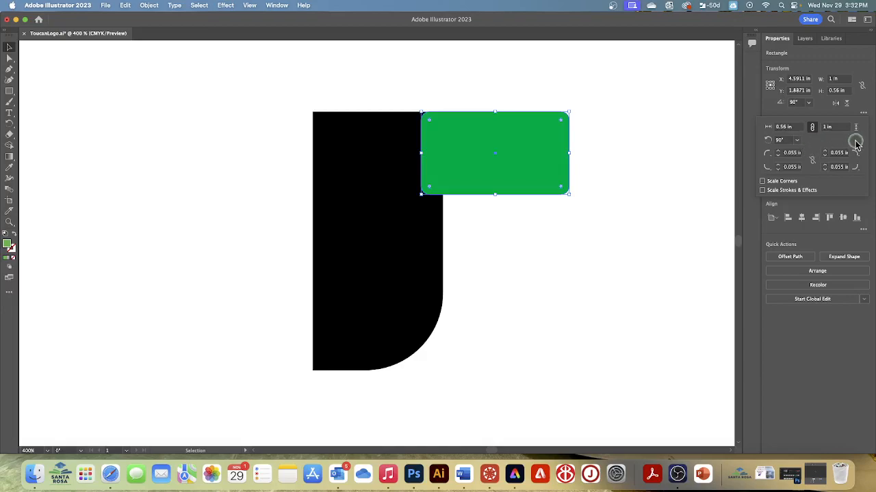
{"action": "left_click", "coordinate": [824, 171]}
{"action": "left_click", "coordinate": [825, 164]}
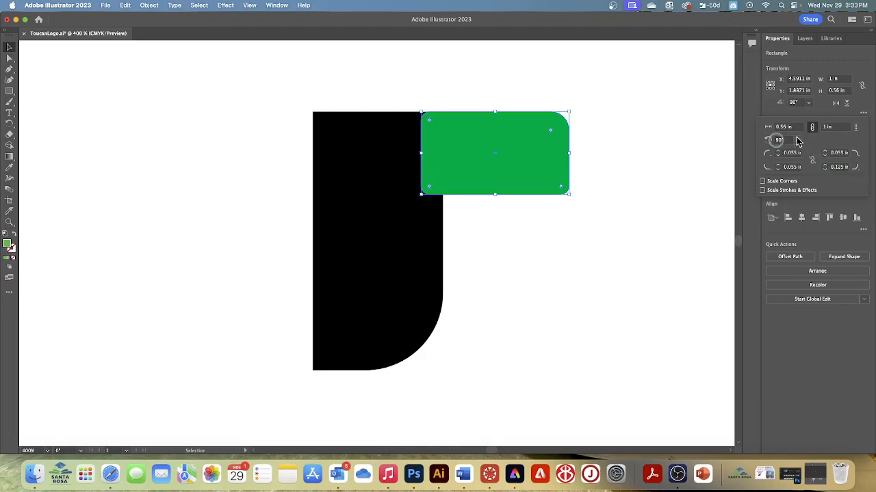
Step: Try twice to increase the green rectangle's top-right rounding directly on the artwork, undoing each change
{"action": "left_click", "coordinate": [551, 133]}
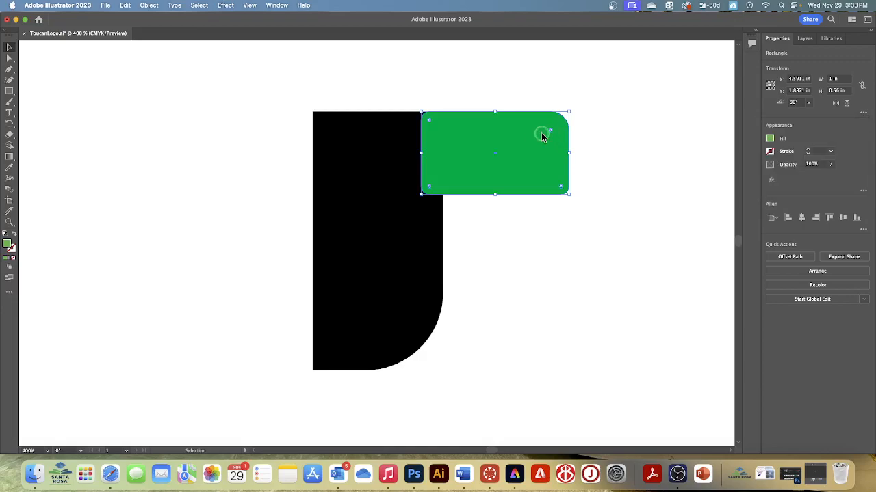
{"action": "left_click_drag", "start_coordinate": [553, 135], "coordinate": [525, 139]}
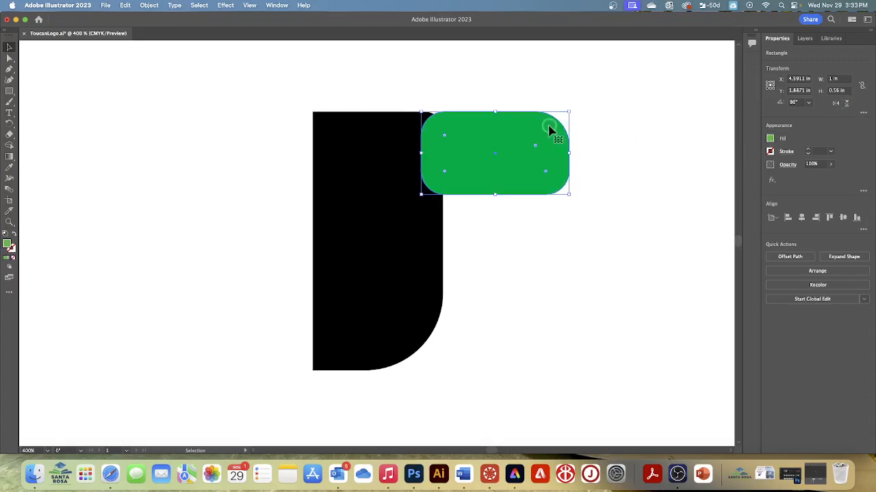
{"action": "key", "text": "super+z"}
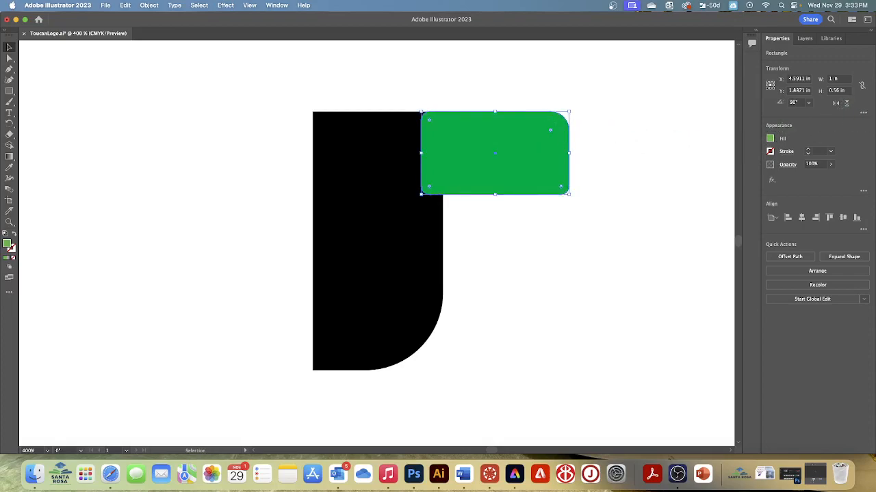
{"action": "left_click", "coordinate": [864, 115]}
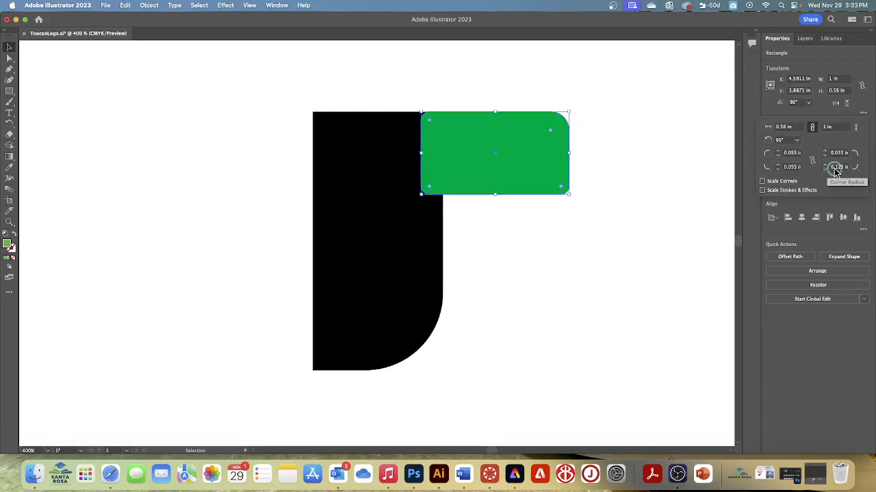
{"action": "left_click_drag", "start_coordinate": [557, 124], "coordinate": [552, 134]}
{"action": "left_click", "coordinate": [539, 133]}
{"action": "left_click_drag", "start_coordinate": [551, 132], "coordinate": [544, 141]}
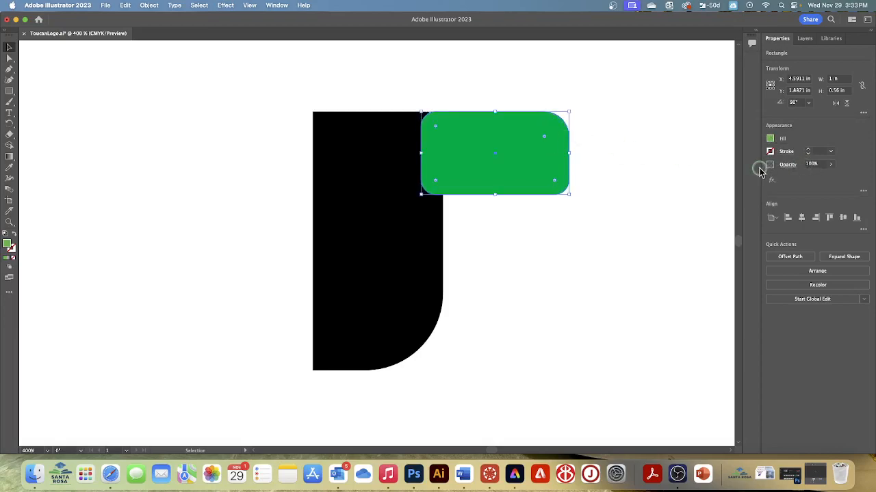
{"action": "key", "text": "super+z"}
Step: Increase the green rectangle's top-right corner radius to 0.505 in, leaving its other corners slightly rounded
{"action": "left_click", "coordinate": [863, 114]}
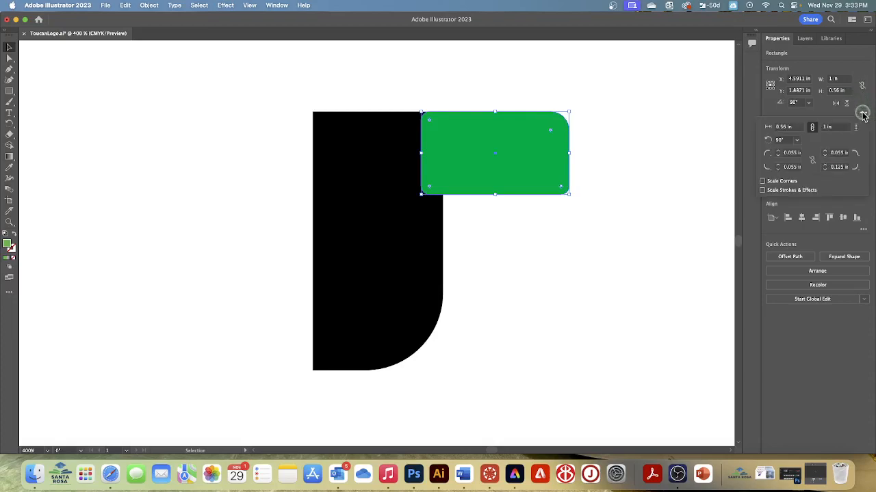
{"action": "left_click", "coordinate": [824, 170]}
{"action": "left_click", "coordinate": [824, 165]}
{"action": "left_click", "coordinate": [825, 165]}
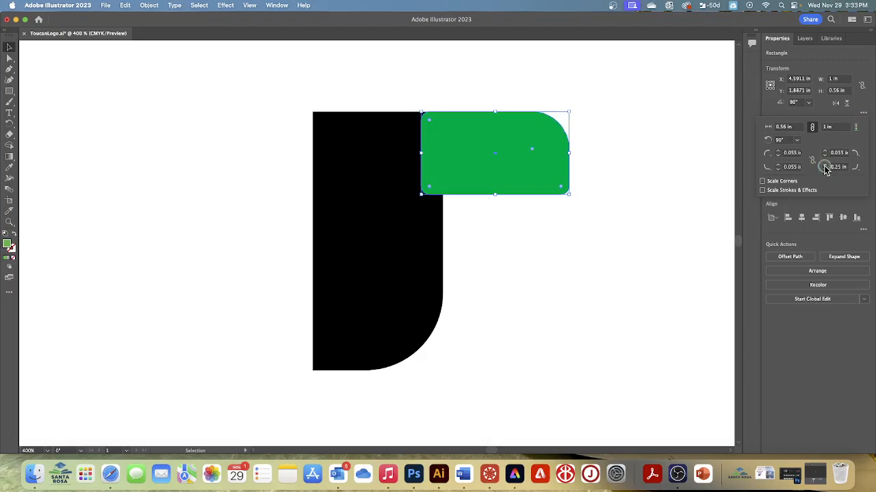
{"action": "left_click", "coordinate": [824, 165]}
{"action": "left_click", "coordinate": [824, 165]}
{"action": "left_click", "coordinate": [825, 166]}
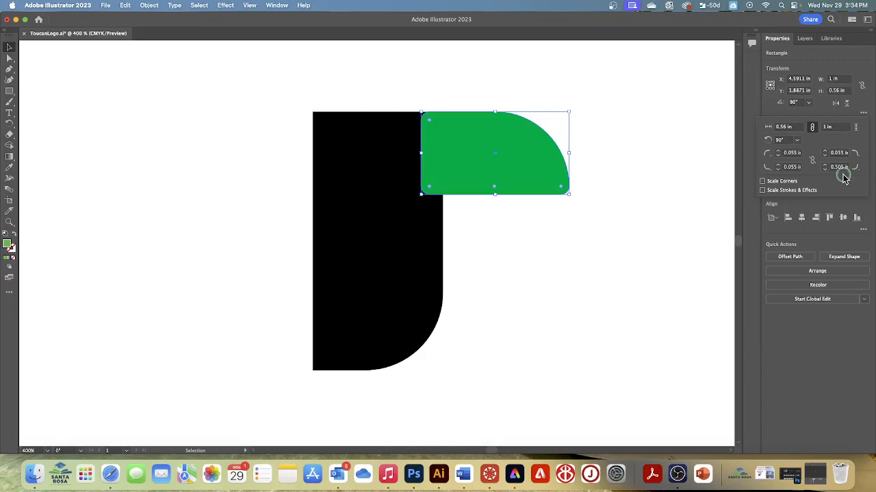
Step: Change the green shape's bottom-left corner style to Chamfer and try to enlarge that corner on the artwork
{"action": "left_click", "coordinate": [771, 157]}
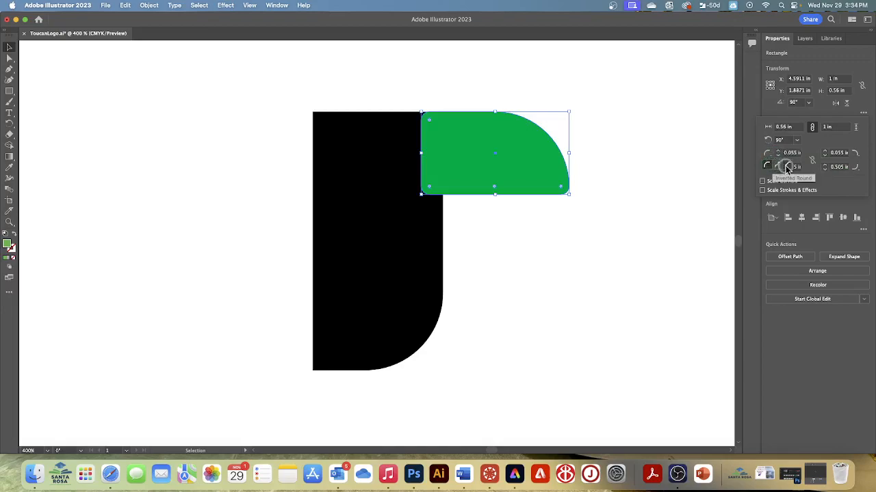
{"action": "left_click", "coordinate": [789, 167]}
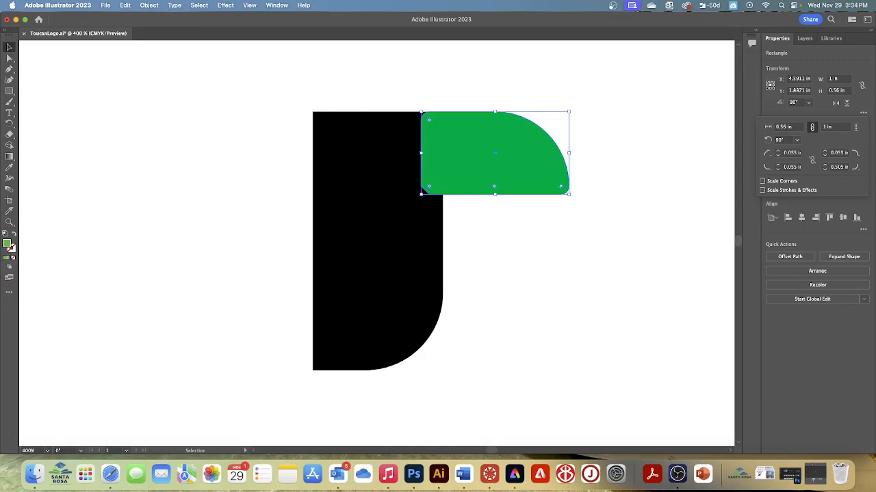
{"action": "left_click", "coordinate": [428, 187]}
{"action": "left_click", "coordinate": [429, 186]}
{"action": "left_click_drag", "start_coordinate": [430, 186], "coordinate": [450, 186]}
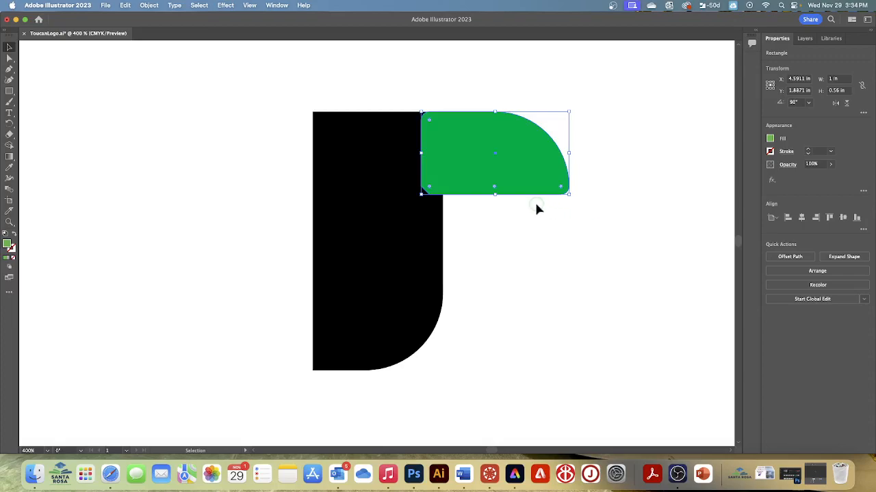
Step: Square off only the green shape's top-left corner by setting its radius to 0 in
{"action": "left_click", "coordinate": [863, 113]}
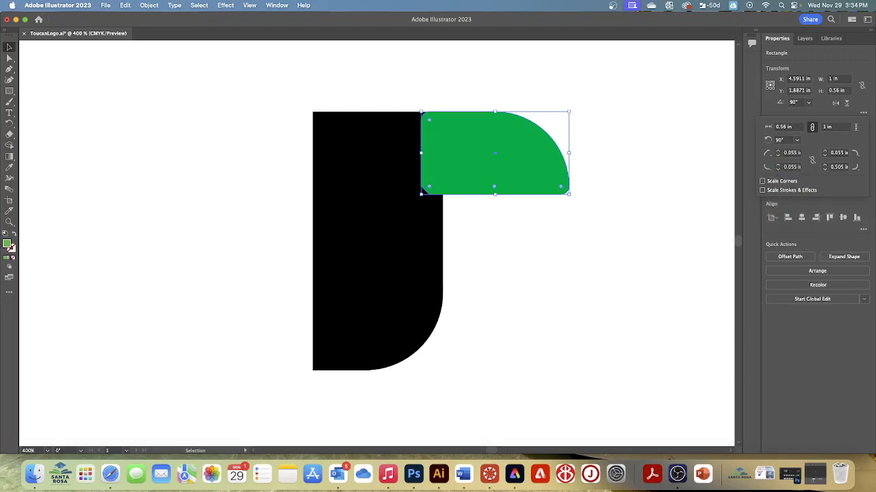
{"action": "left_click", "coordinate": [808, 286]}
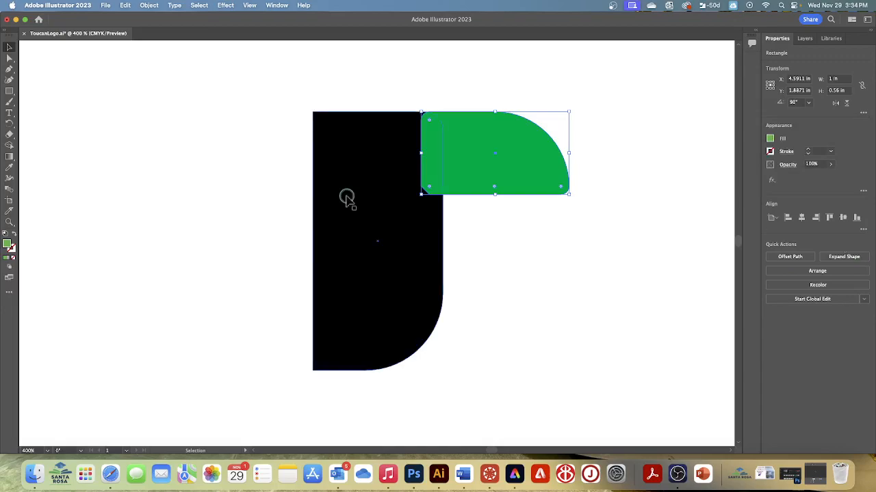
{"action": "left_click", "coordinate": [10, 57]}
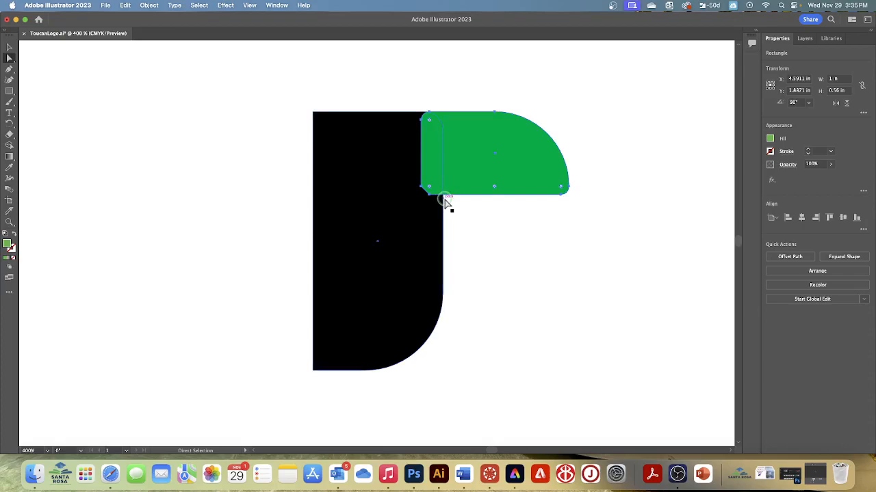
{"action": "double_click", "coordinate": [429, 122]}
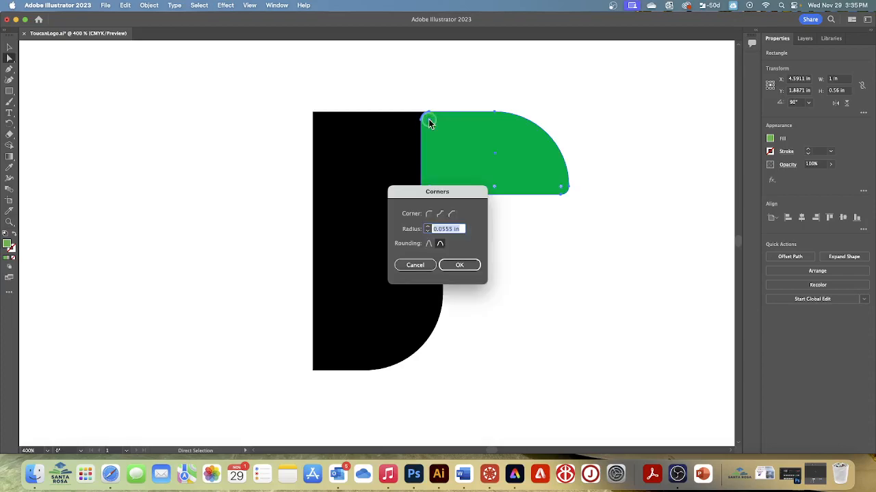
{"action": "left_click", "coordinate": [427, 232]}
{"action": "left_click", "coordinate": [454, 266]}
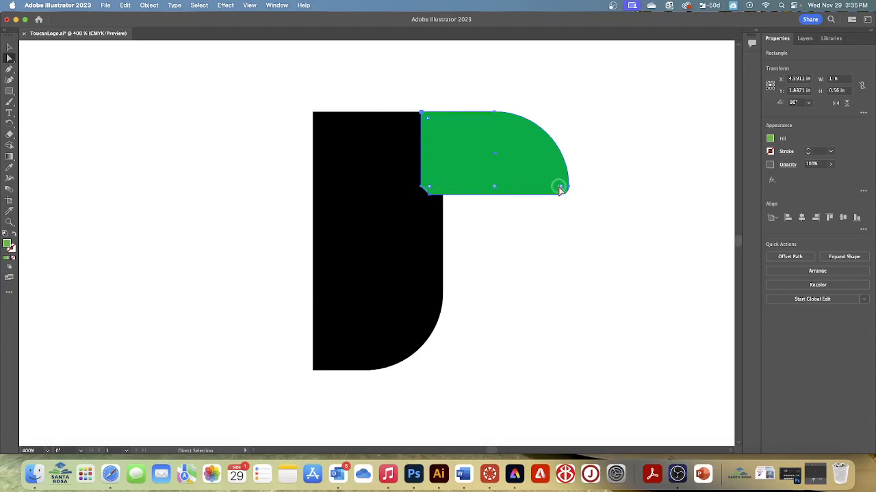
Step: Try to sharpen the green shape's bottom-right corner directly on the artwork, and undo the change
{"action": "left_click_drag", "start_coordinate": [559, 189], "coordinate": [577, 200]}
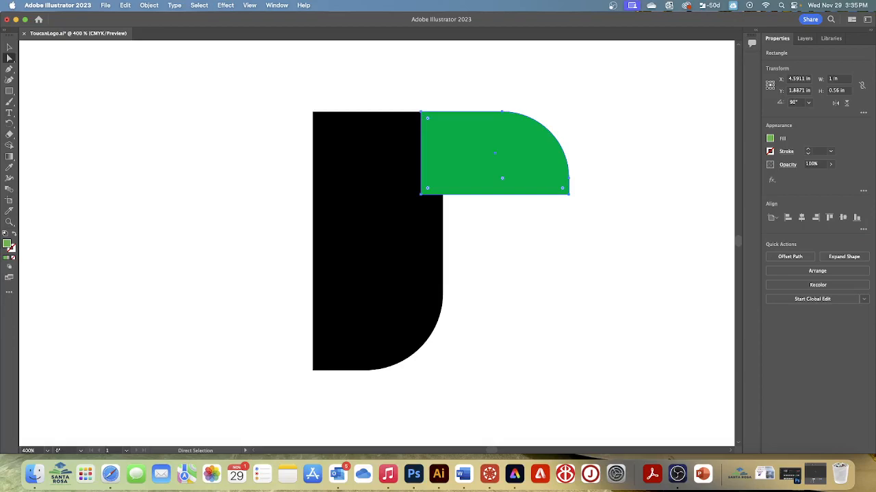
{"action": "scroll", "coordinate": [626, 180], "scroll_direction": "left", "scroll_amount": 1}
{"action": "key", "text": "super+z"}
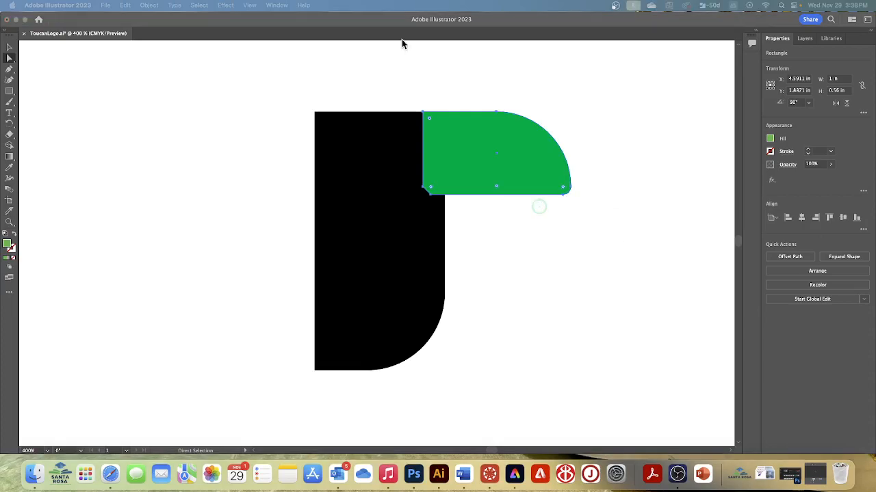
Step: Remove the rounding from the green shape's bottom-right corner directly on the artwork so that it is square
{"action": "left_click", "coordinate": [563, 188]}
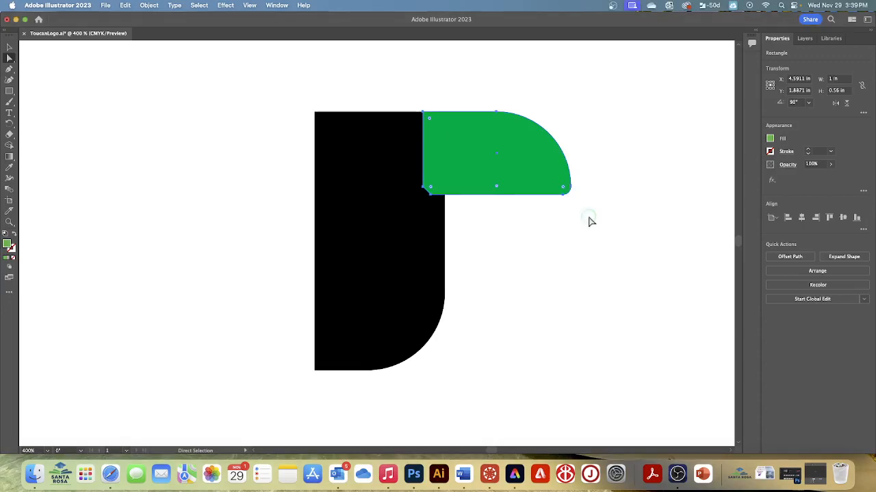
{"action": "mouse_move", "coordinate": [564, 192]}
{"action": "left_mouse_down"}
{"action": "mouse_move", "coordinate": [575, 202]}
{"action": "mouse_move", "coordinate": [567, 193]}
{"action": "left_mouse_up"}
{"action": "left_click_drag", "start_coordinate": [565, 190], "coordinate": [578, 205]}
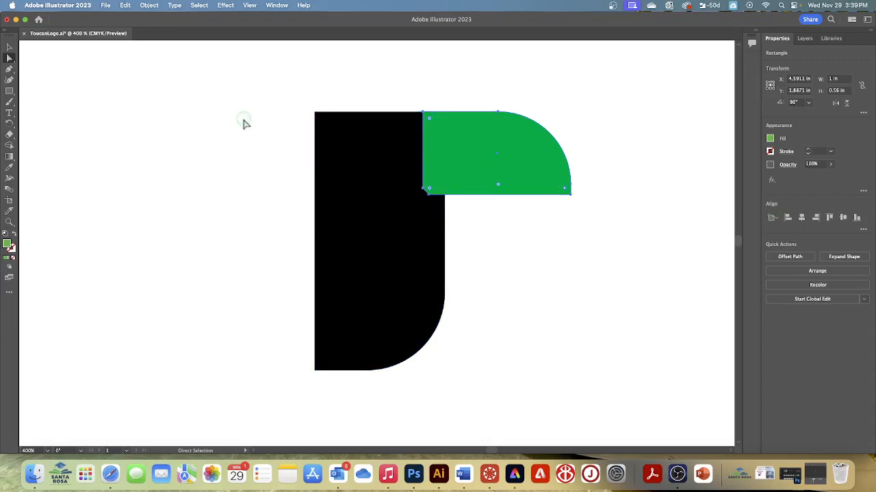
Step: Deselect all artwork and save the toucan logo document
{"action": "left_click", "coordinate": [198, 6]}
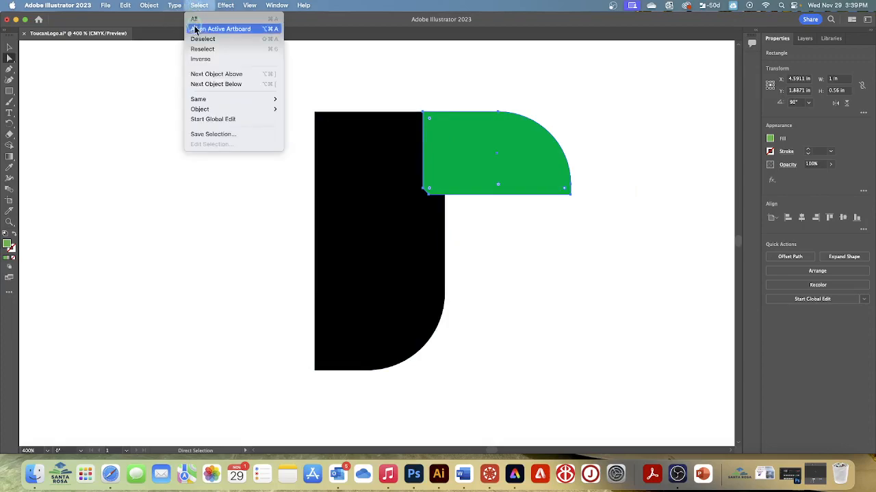
{"action": "left_click", "coordinate": [201, 39]}
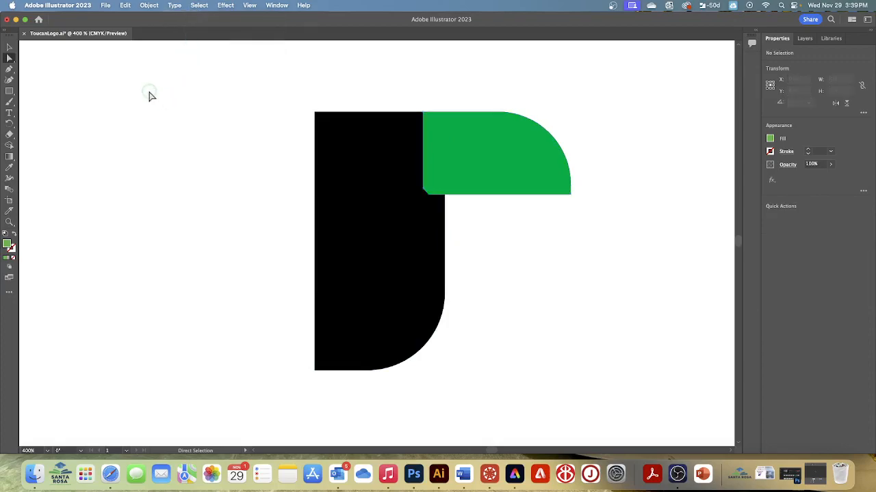
{"action": "left_click", "coordinate": [106, 6]}
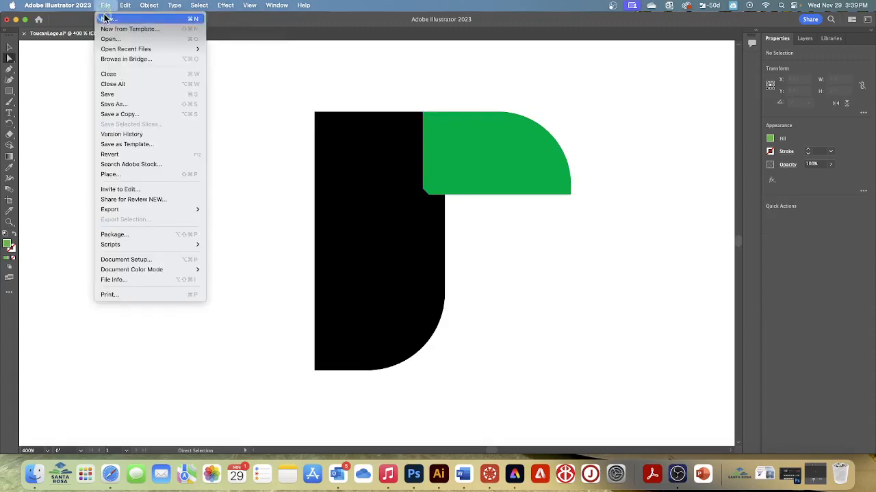
{"action": "left_click", "coordinate": [111, 95]}
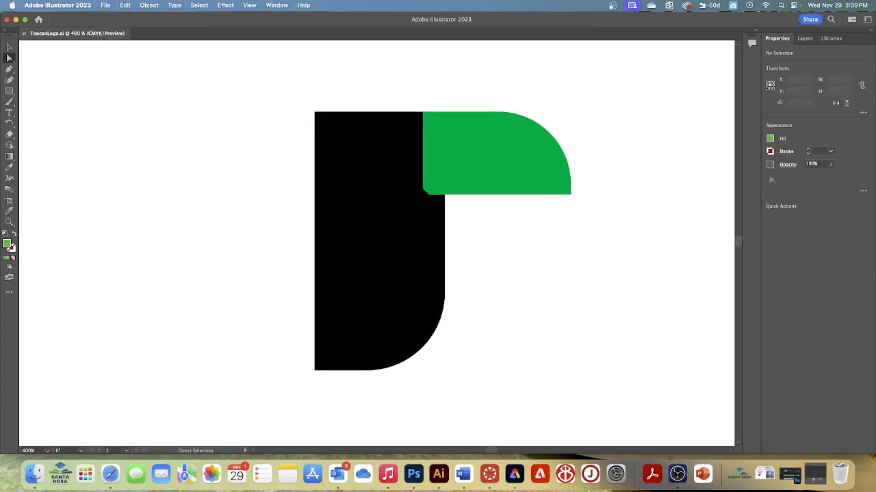